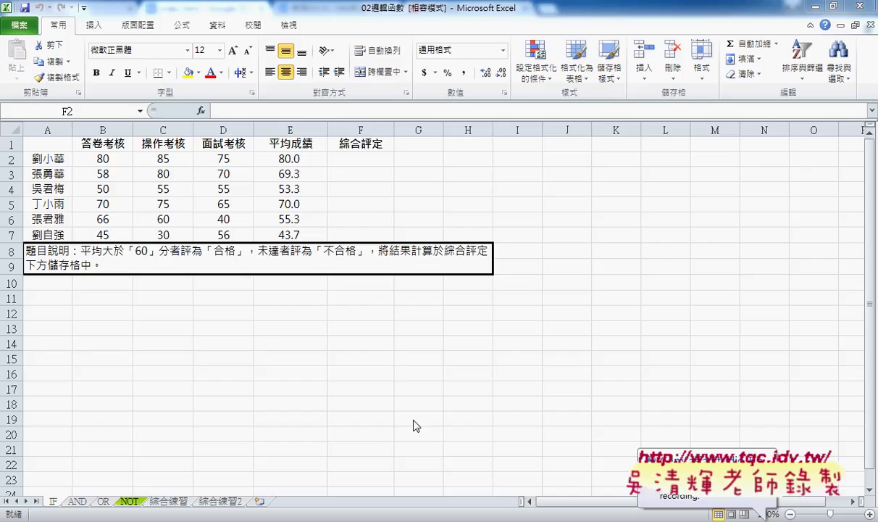
- Enable the Developer (開發人員) tab through Customize Ribbon and switch to it
left_click(86, 10)
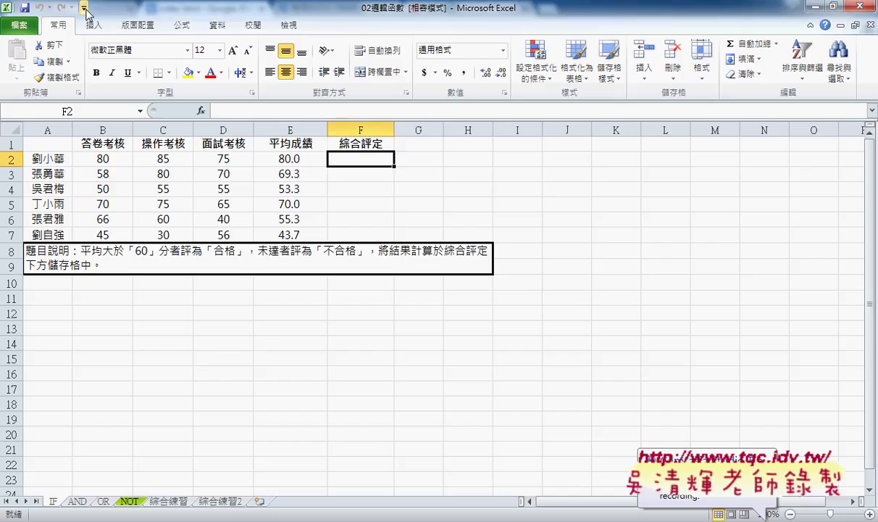
left_click(85, 11)
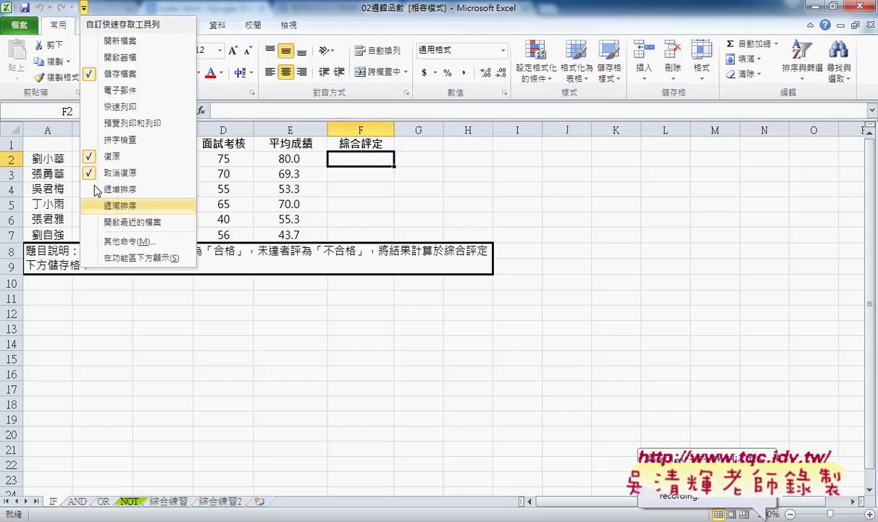
left_click(120, 241)
left_click(188, 173)
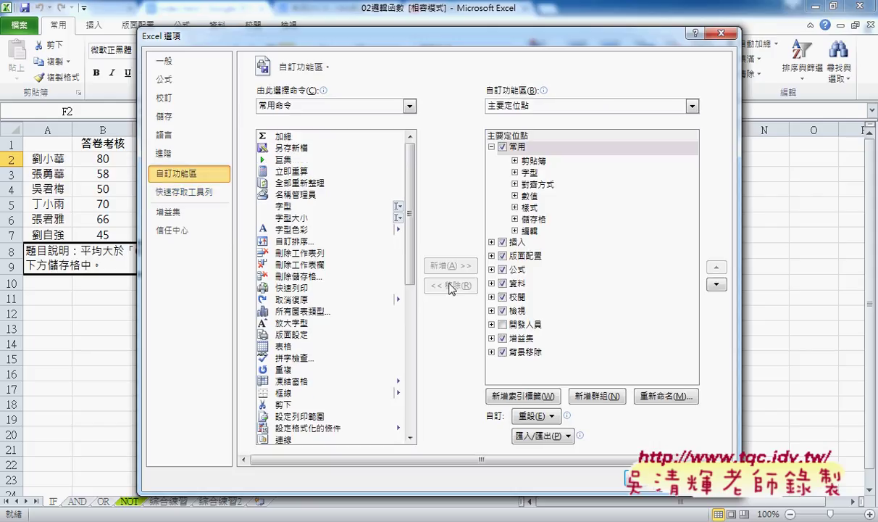
left_click(502, 324)
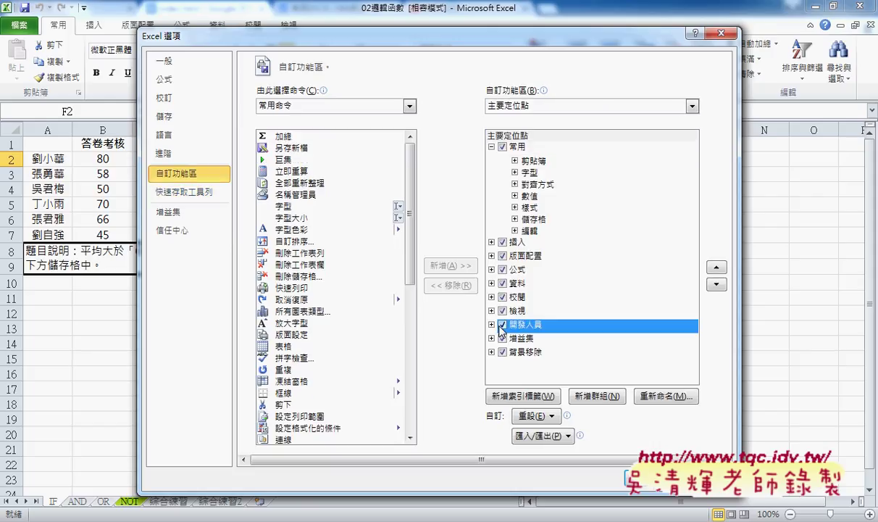
left_click(640, 484)
left_click(322, 28)
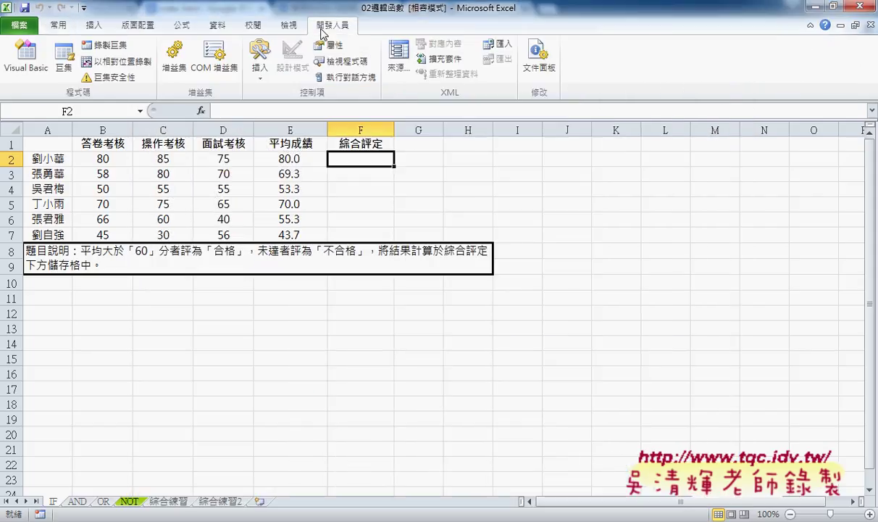
- Open the VBA editor for 02邏輯函數.xls as a smaller window and enlarge its project list
left_click(31, 65)
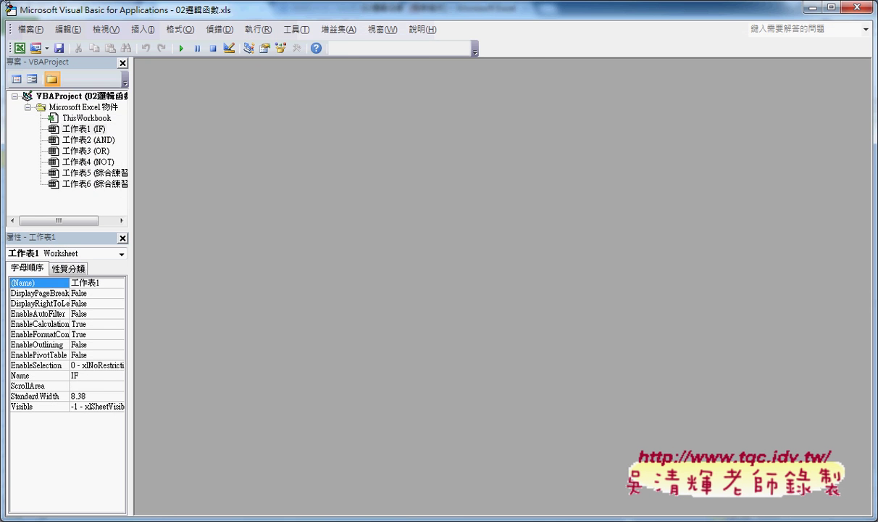
left_click(831, 6)
left_click_drag(438, 102, 357, 50)
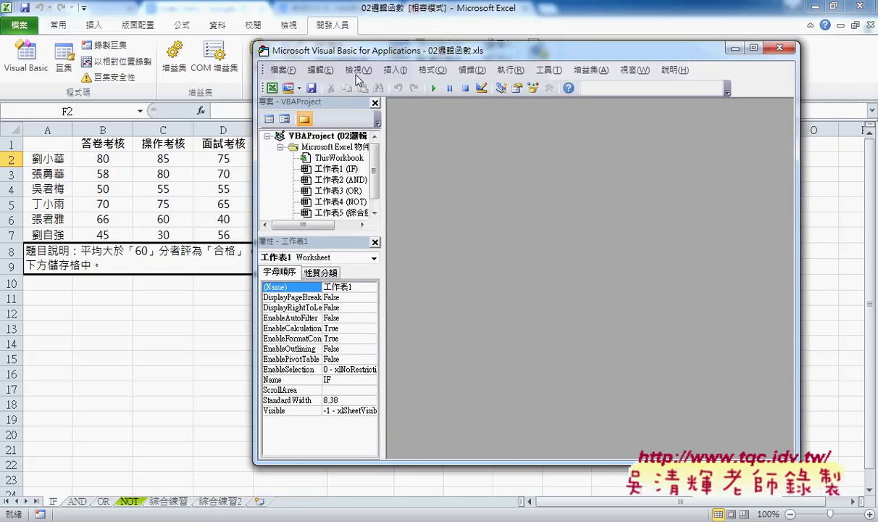
left_click_drag(360, 234, 362, 331)
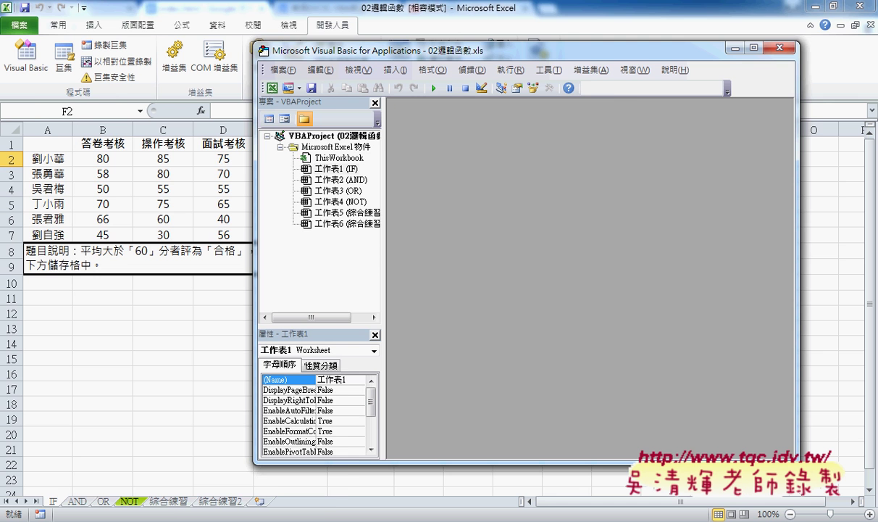
left_click(281, 428)
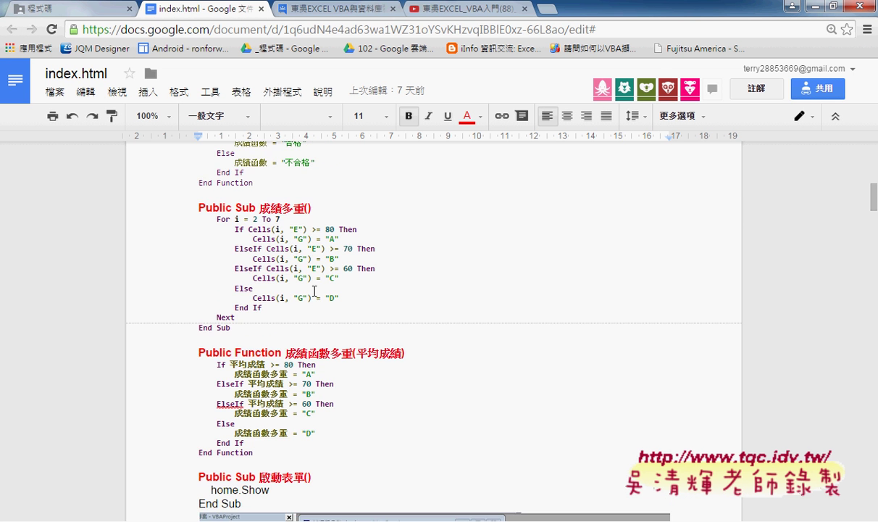
scroll(314, 290, "up", 1)
scroll(290, 255, "up", 1)
scroll(205, 159, "up", 1)
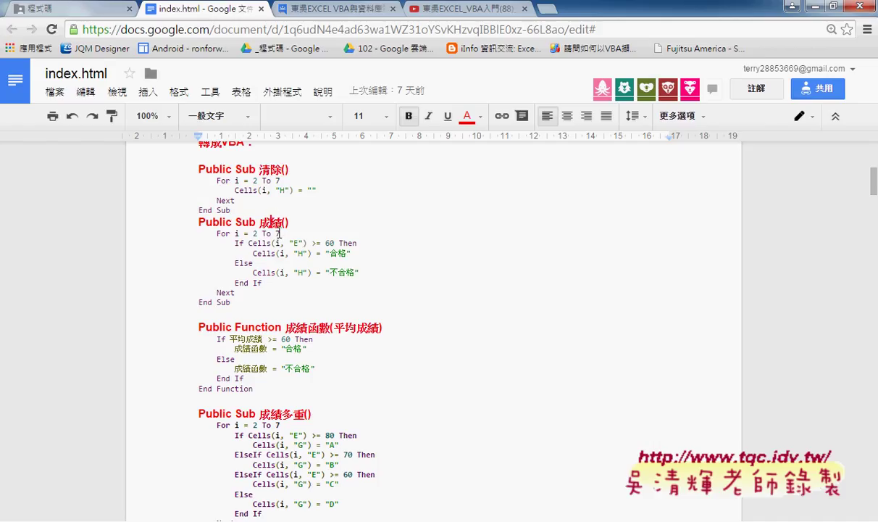
scroll(286, 264, "down", 2)
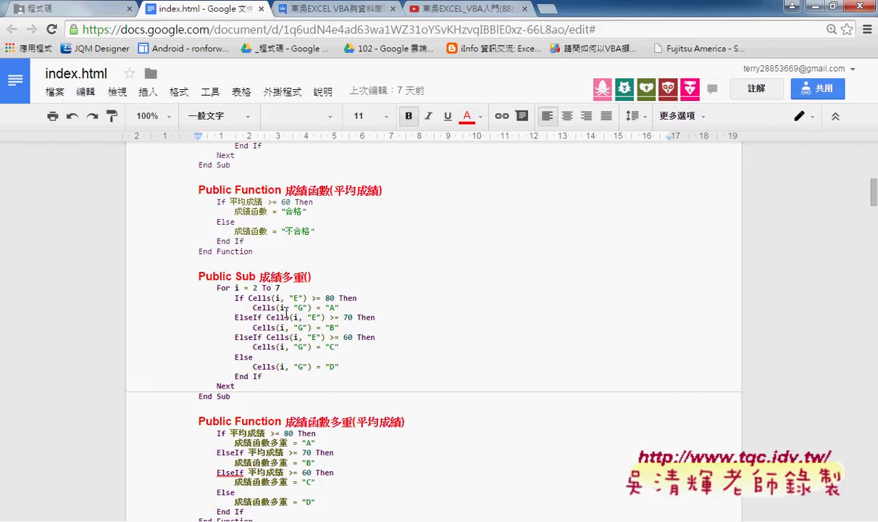
key("alt+Tab")
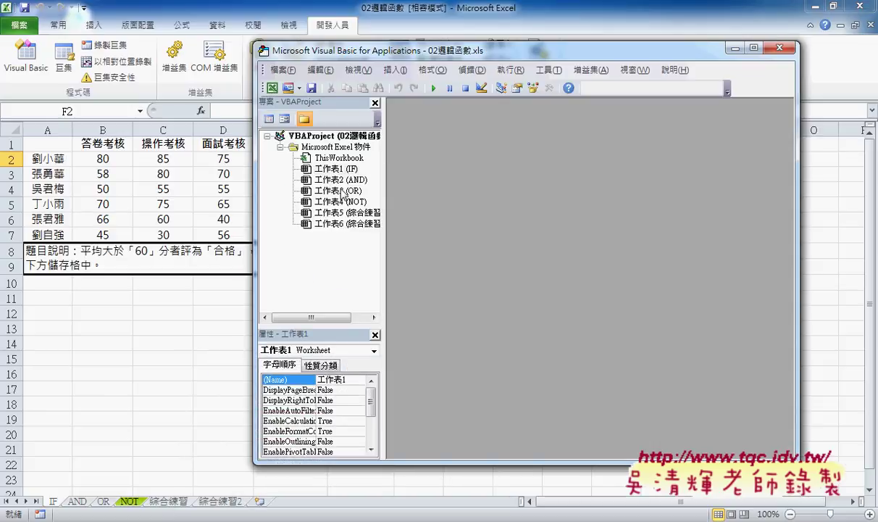
- Insert a new Module1 into the project and maximize its code window
right_click(335, 147)
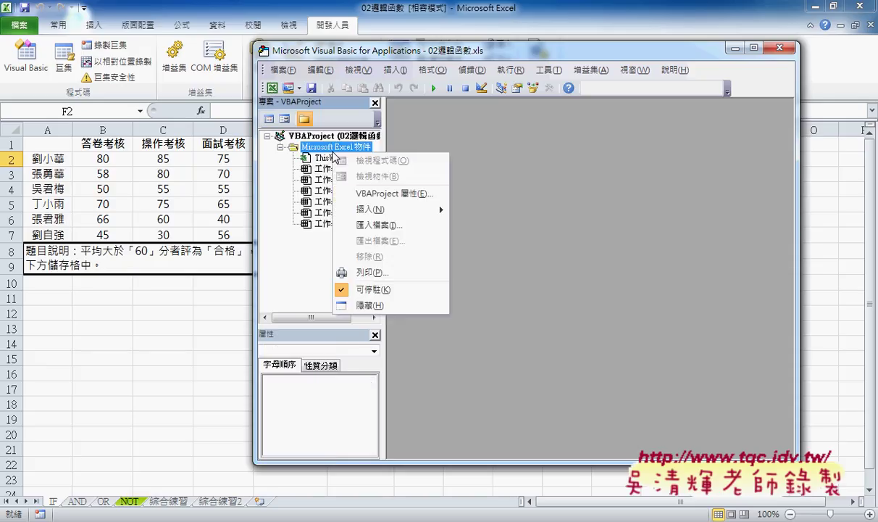
mouse_move(371, 211)
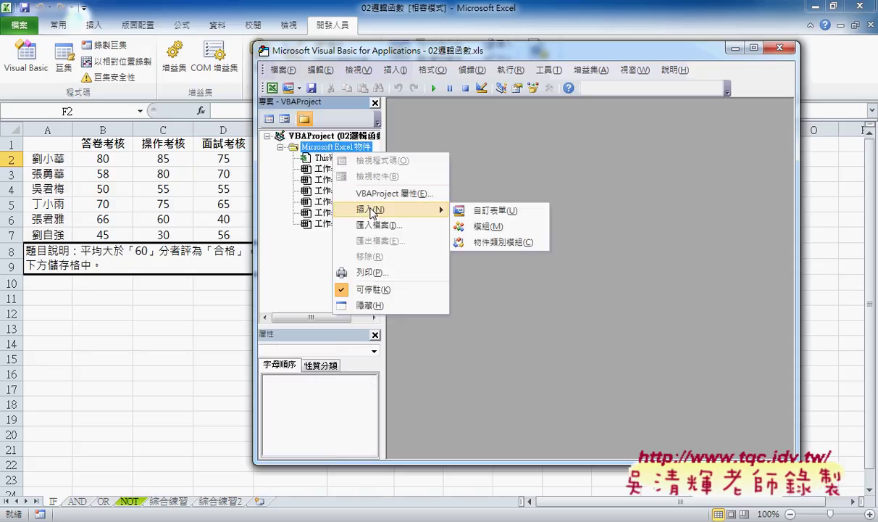
left_click(487, 226)
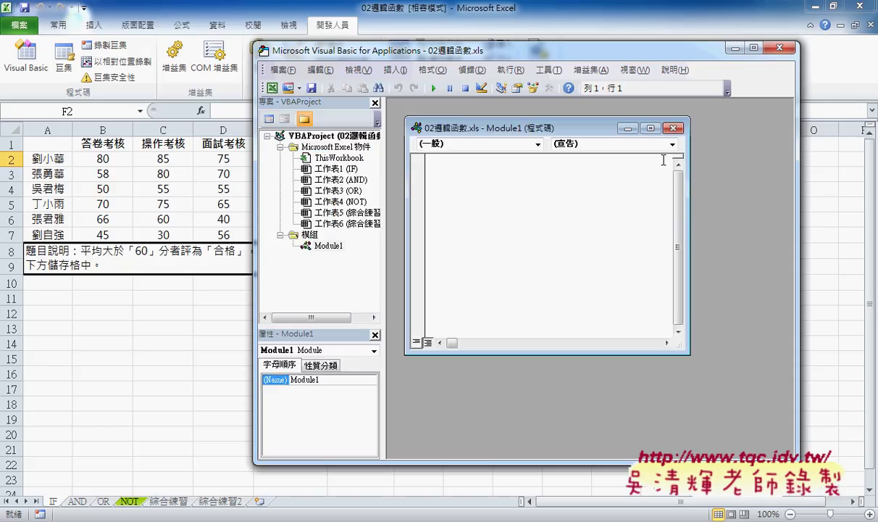
double_click(616, 128)
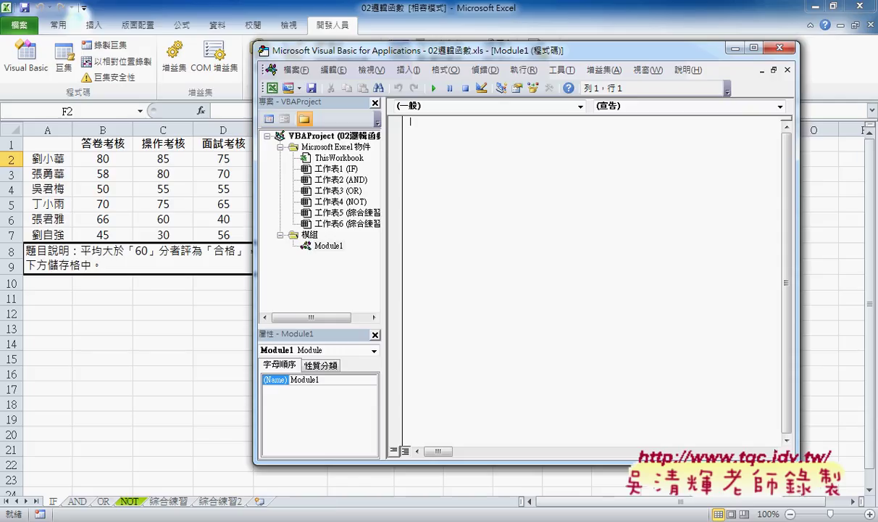
- In Google Docs, select the macro code from 清除 through the end of 成績函數多重
key("alt+Tab")
scroll(265, 328, "up", 2)
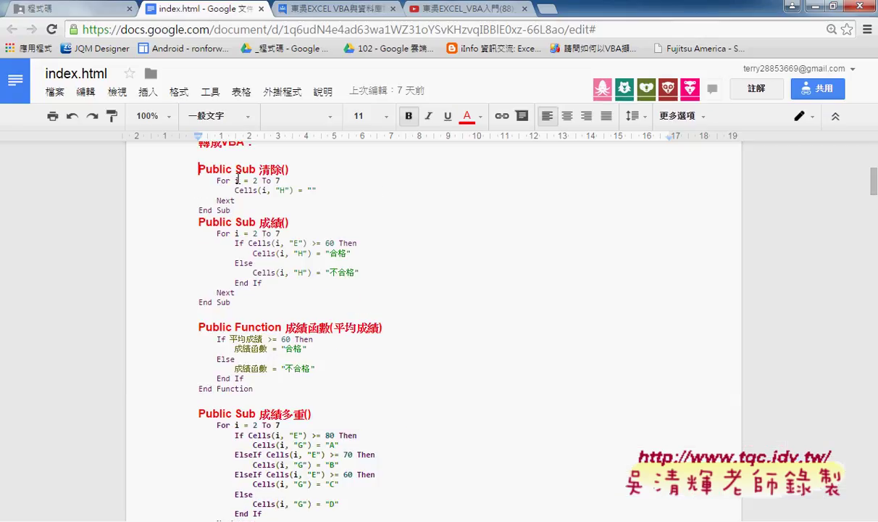
scroll(300, 333, "down", 3)
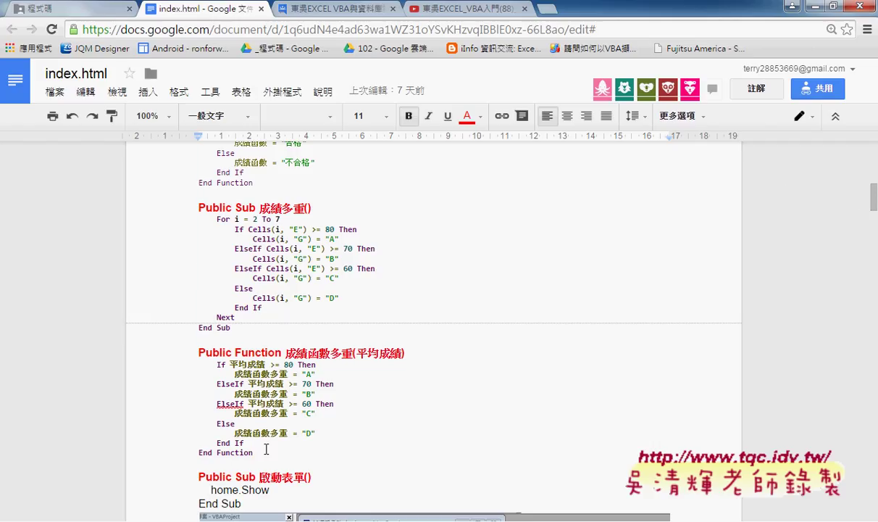
left_click(266, 449, "shift")
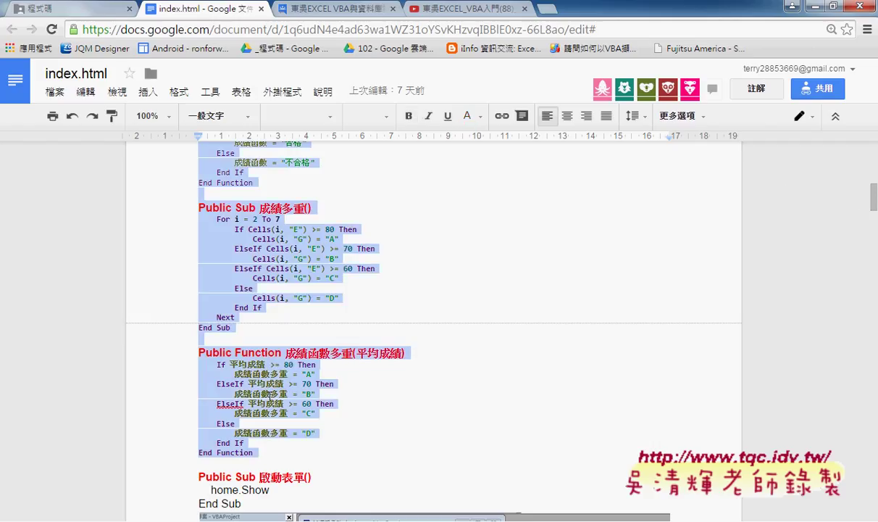
- Paste the copied grading macros into the empty Module1
left_click(792, 6)
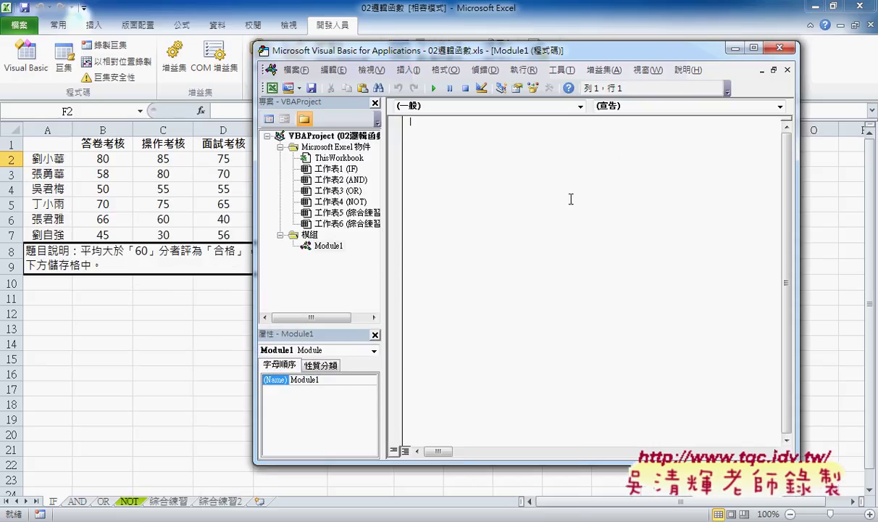
right_click(549, 189)
left_click(581, 228)
scroll(717, 231, "up", 3)
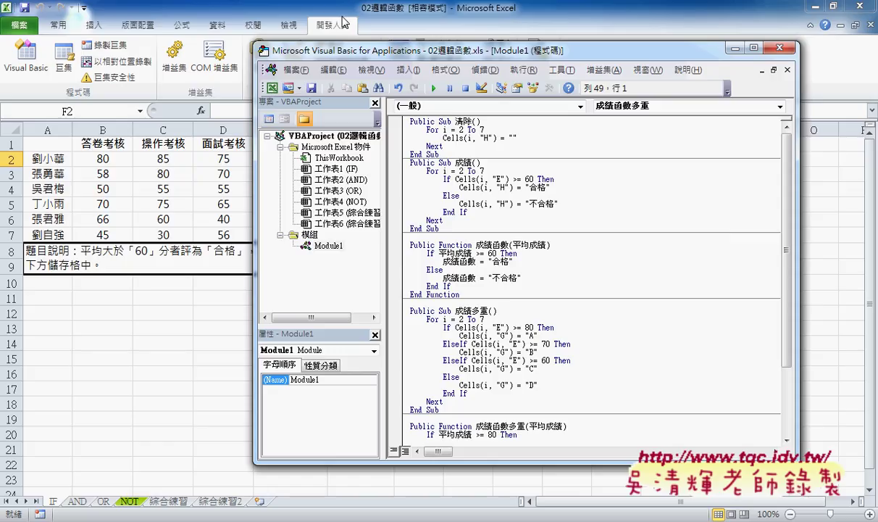
- Run the 成績 macro to fill H2:H7 with 合格 or 不合格
left_click_drag(403, 57, 548, 58)
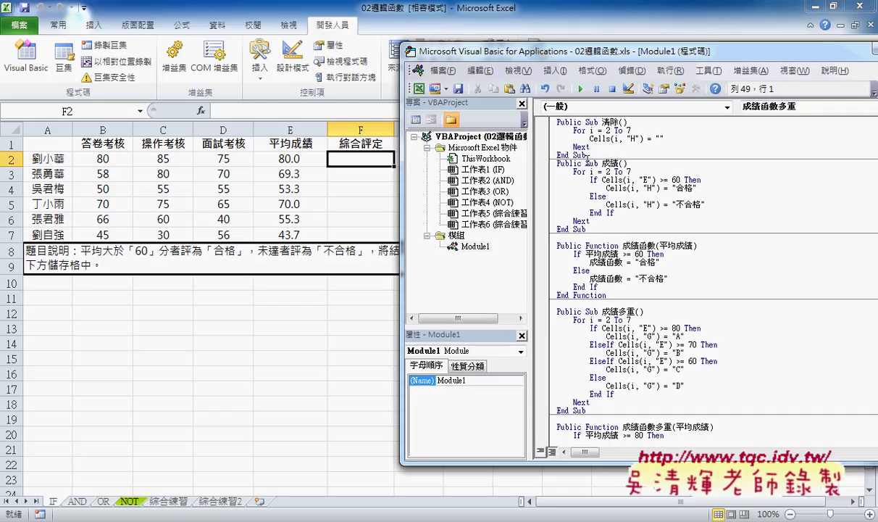
left_click(624, 204)
left_click_drag(519, 54, 623, 53)
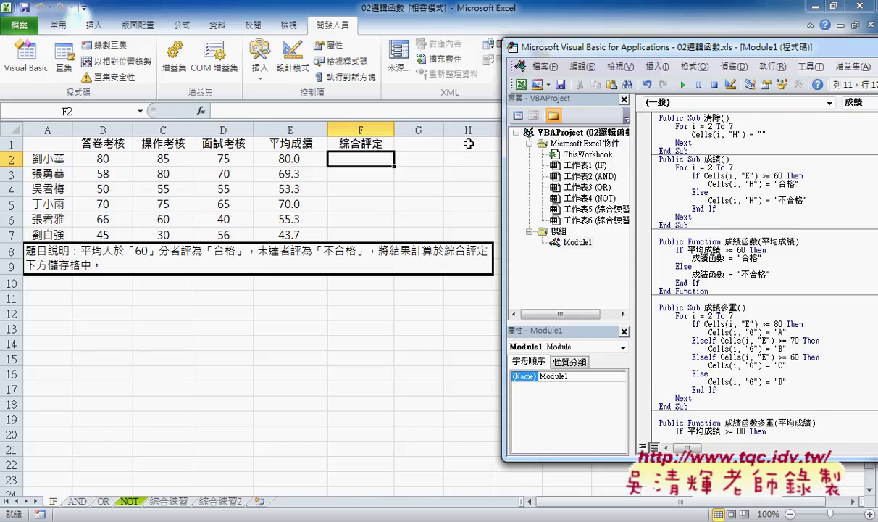
left_click(729, 184)
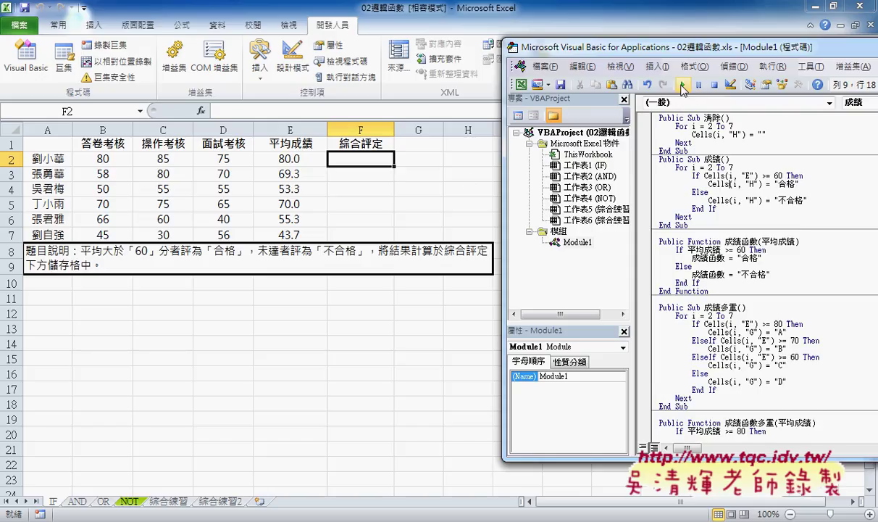
left_click(682, 85)
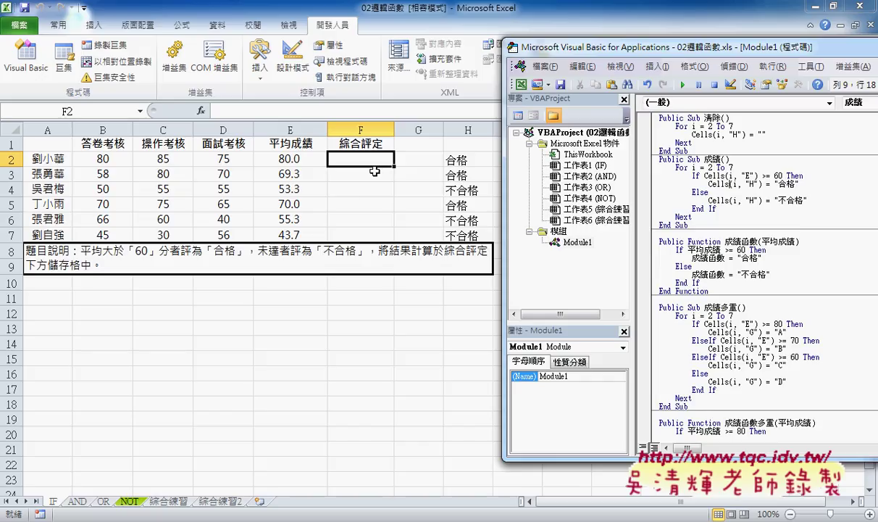
- Clear column H with 清除, then retarget 成績's 合格/不合格 output to column F and run it
left_click(699, 126)
key("F5")
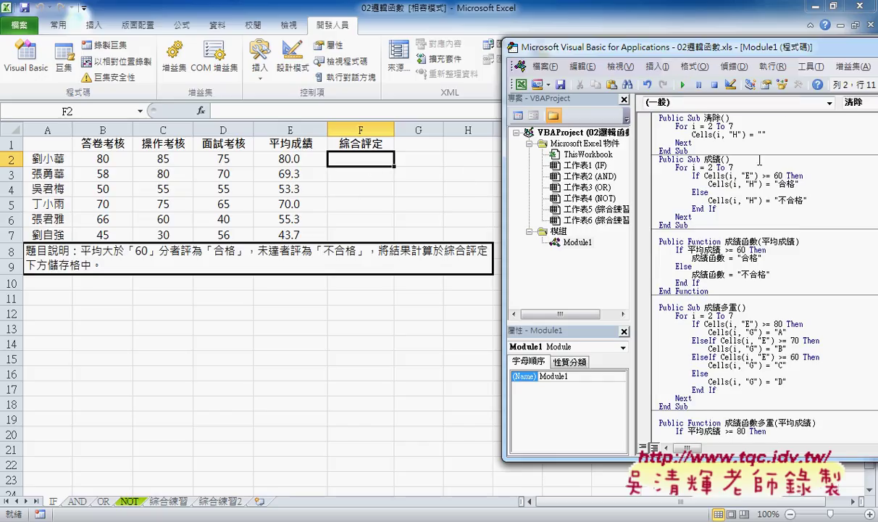
left_click(751, 184)
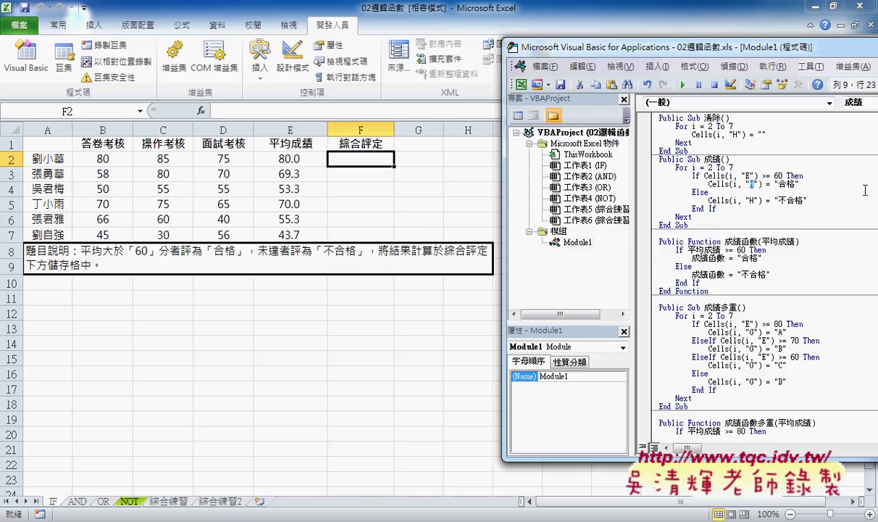
type("F")
left_click(751, 200)
type("F")
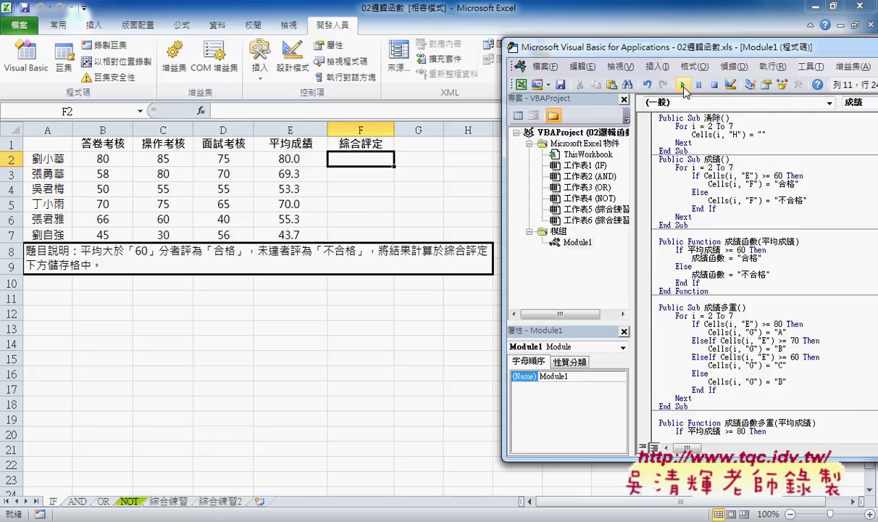
left_click(684, 87)
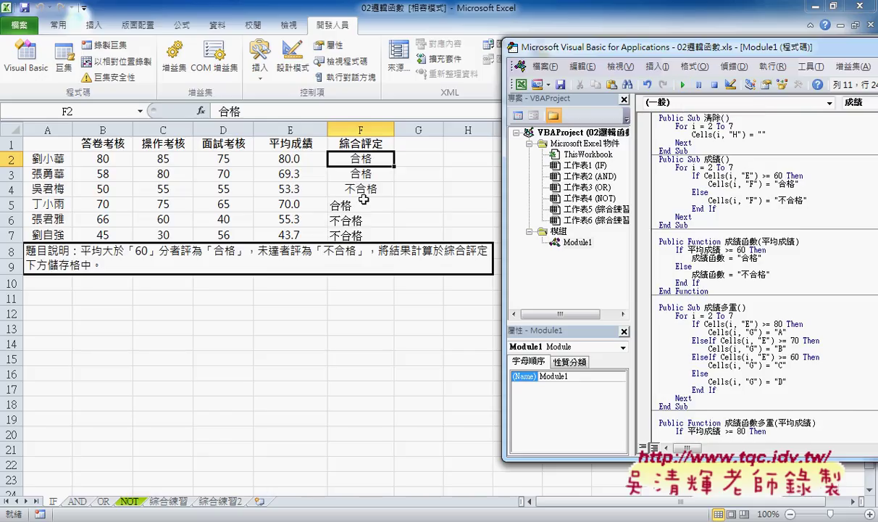
- Change 清除 to clear column F and run it to empty F2:F7
left_click(725, 134)
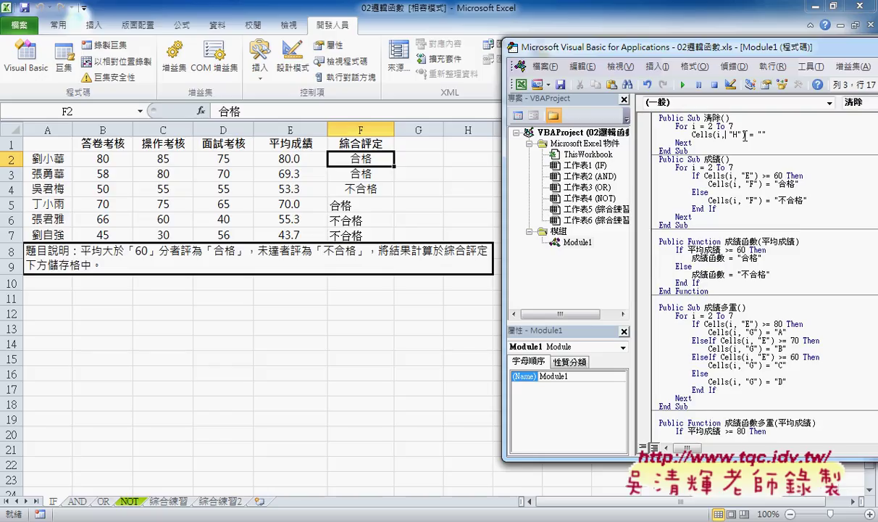
left_click(735, 135)
type("F")
left_click(683, 85)
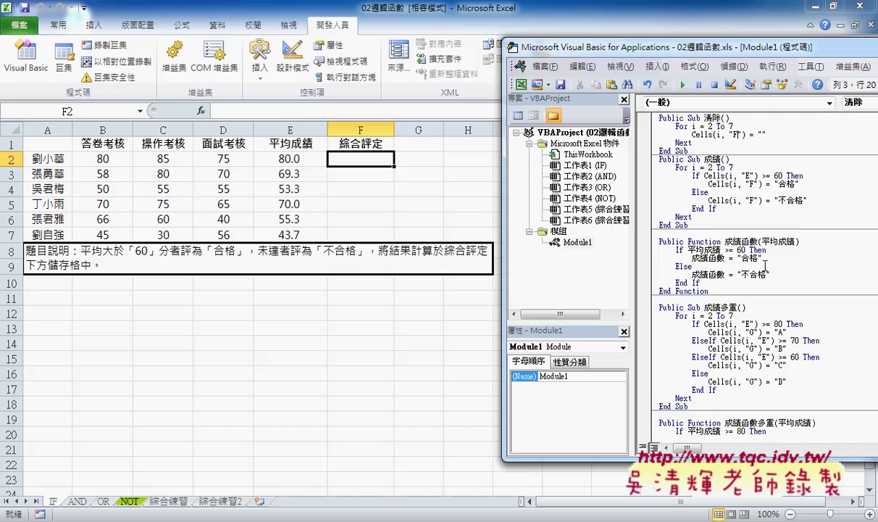
left_click(735, 332)
scroll(716, 335, "down", 1)
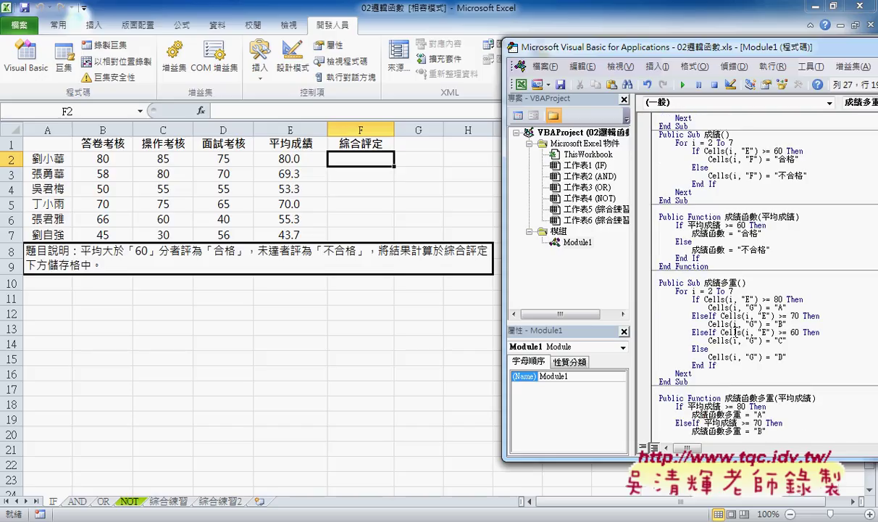
scroll(737, 328, "down", 2)
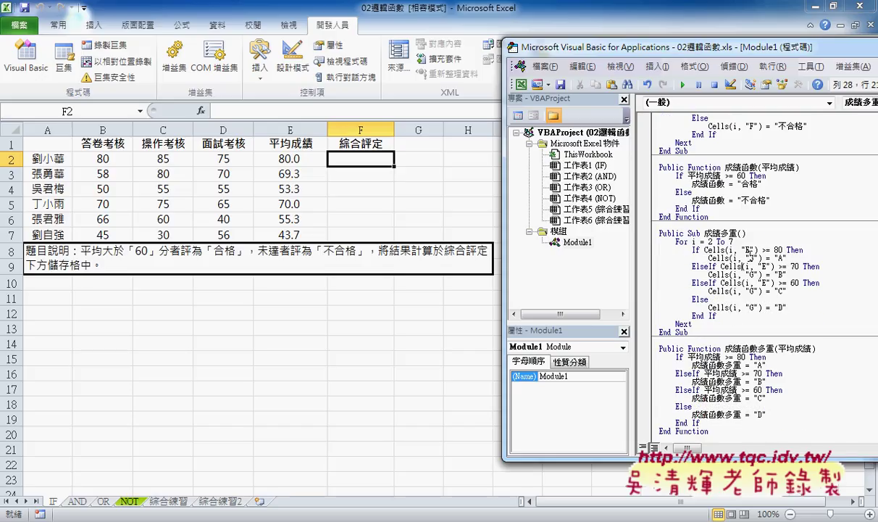
double_click(764, 266)
left_click_drag(704, 249, 758, 250)
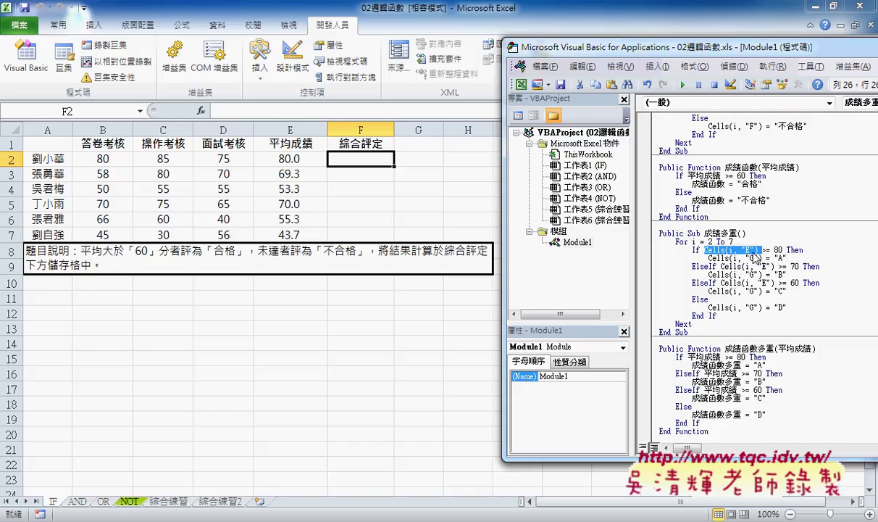
left_click(705, 239)
left_click_drag(704, 249, 780, 249)
scroll(759, 225, "up", 2)
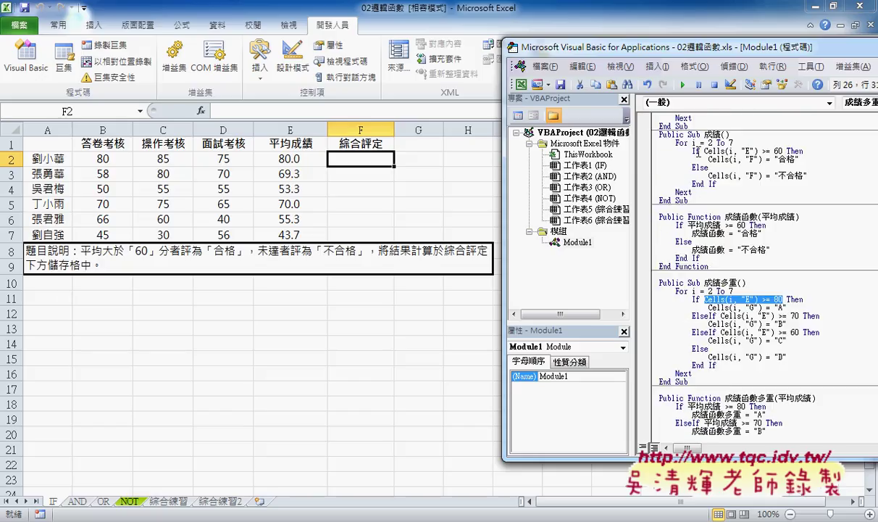
left_click_drag(704, 151, 781, 149)
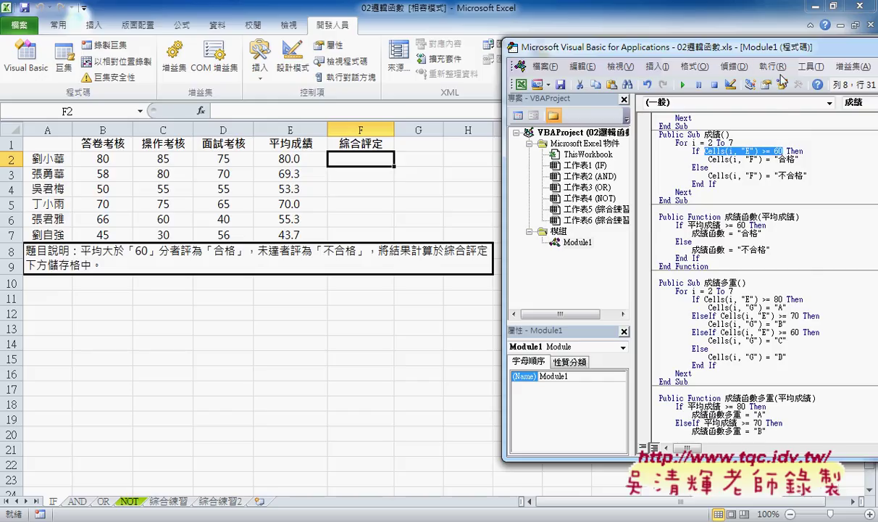
- Set the VBA code font size to 12 on the Options 撰寫風格 tab
left_click(810, 66)
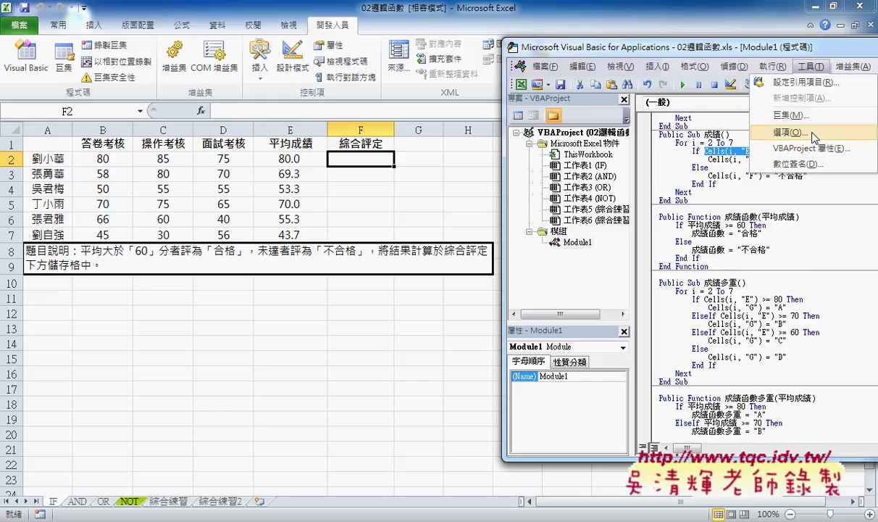
left_click(771, 131)
left_click(346, 127)
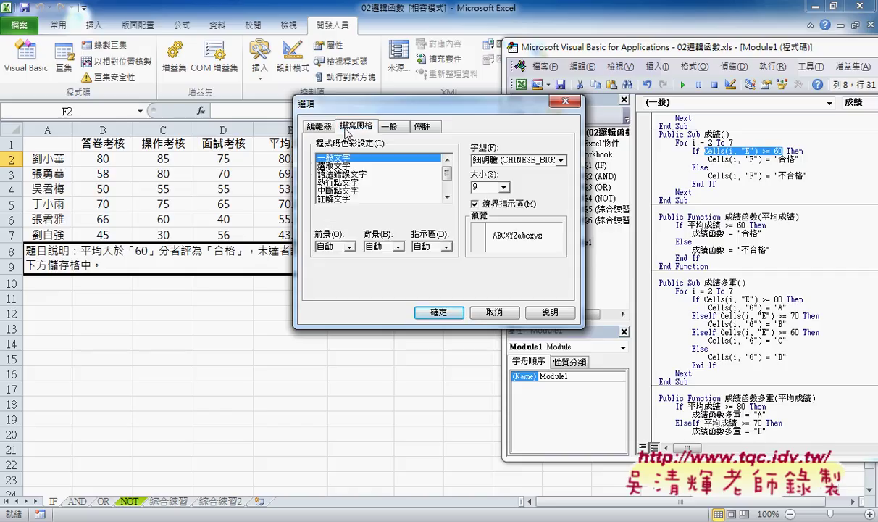
left_click(484, 186)
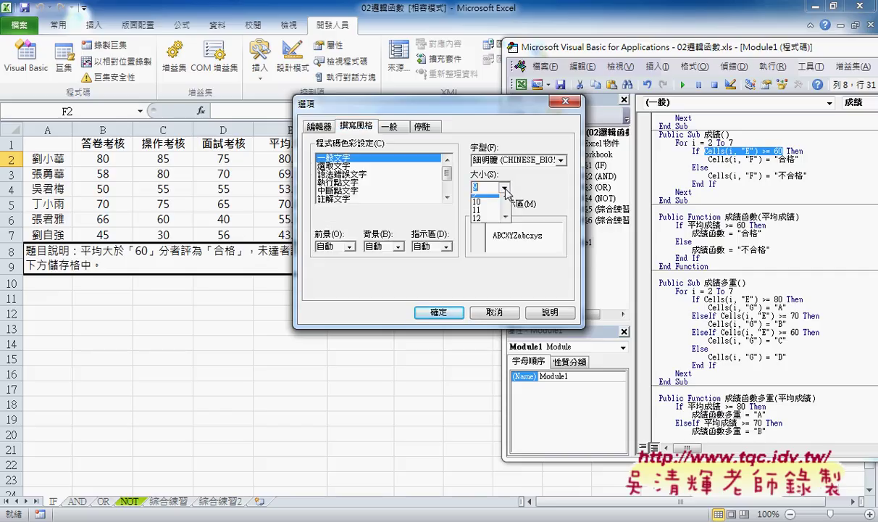
left_click(487, 224)
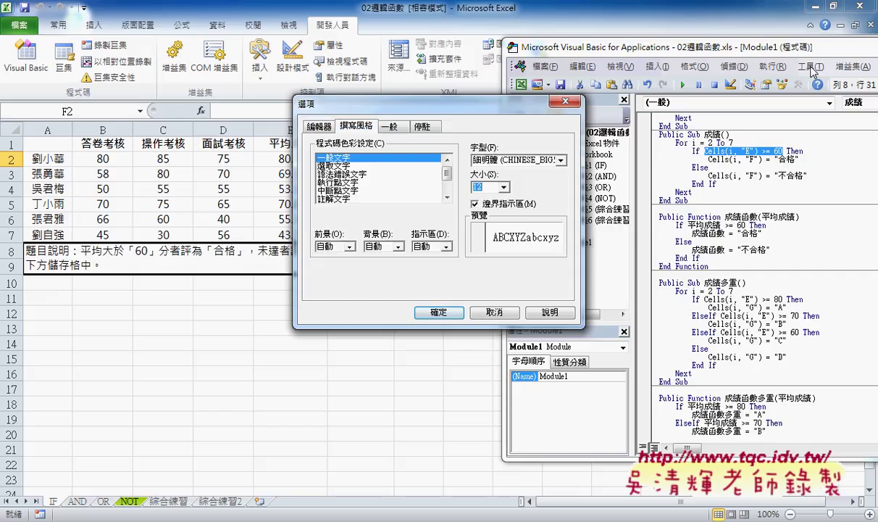
left_click(439, 312)
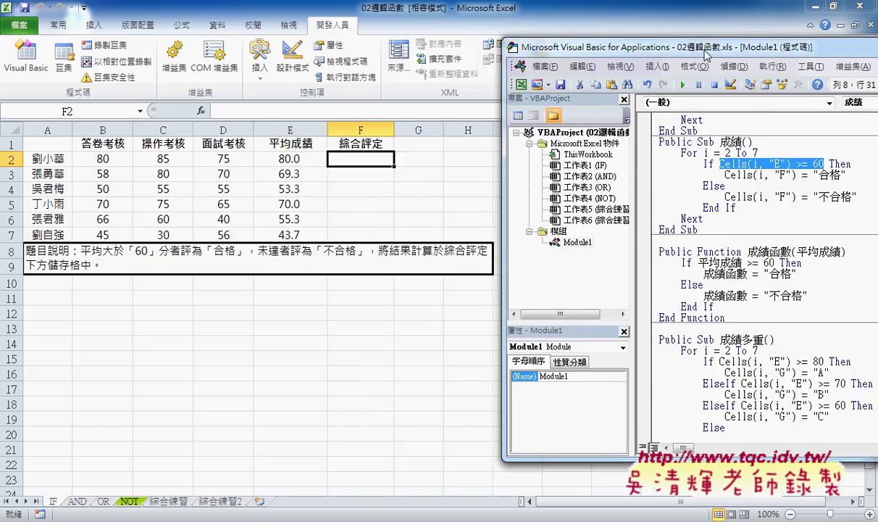
left_click_drag(666, 47, 635, 40)
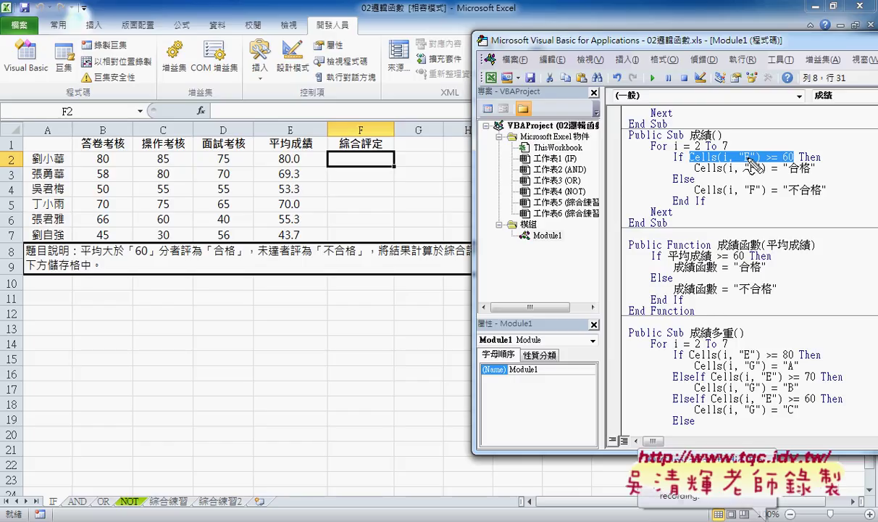
left_click_drag(281, 237, 276, 235)
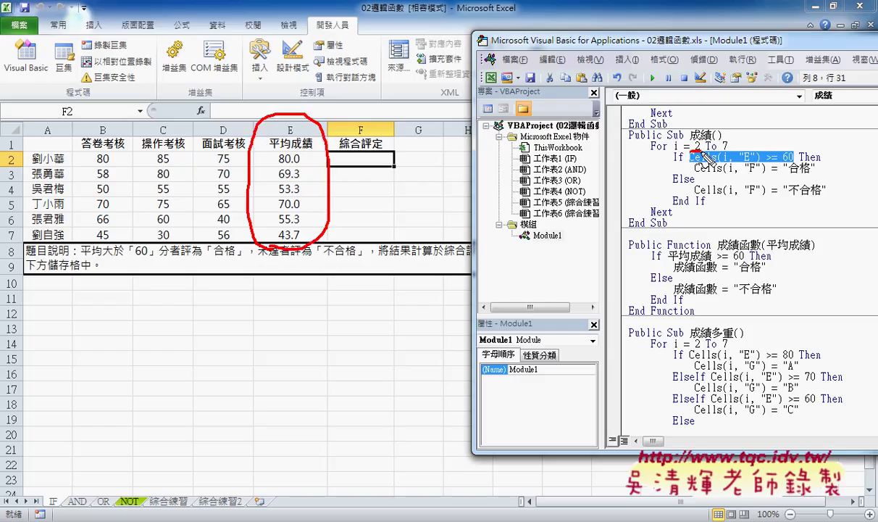
left_click_drag(691, 150, 730, 148)
left_click_drag(366, 154, 381, 159)
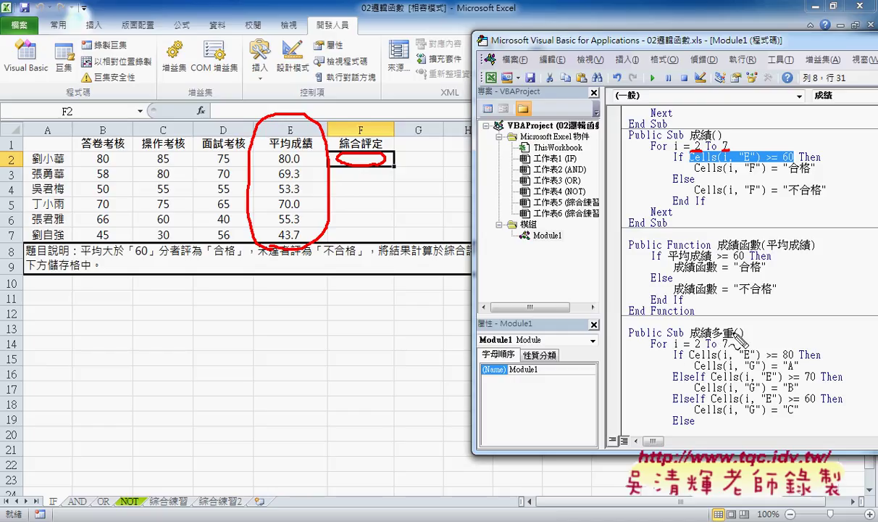
left_click_drag(719, 344, 734, 344)
mouse_move(652, 233)
left_mouse_down()
mouse_move(808, 219)
mouse_move(650, 236)
mouse_move(588, 212)
mouse_move(558, 304)
mouse_move(621, 328)
mouse_move(602, 368)
left_mouse_up()
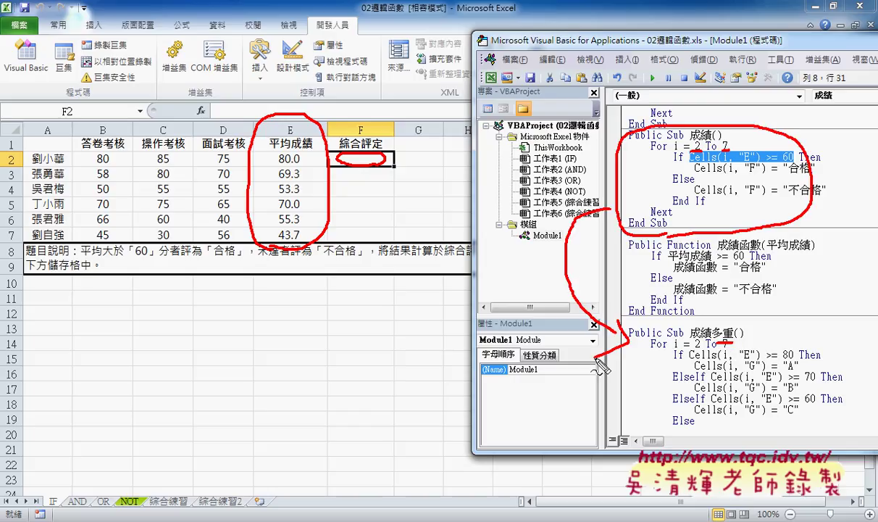
key("Escape")
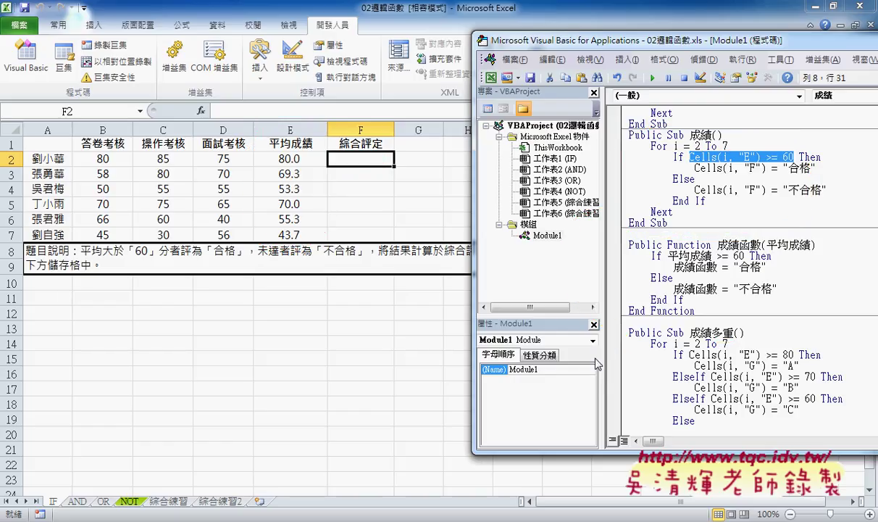
left_click(662, 353)
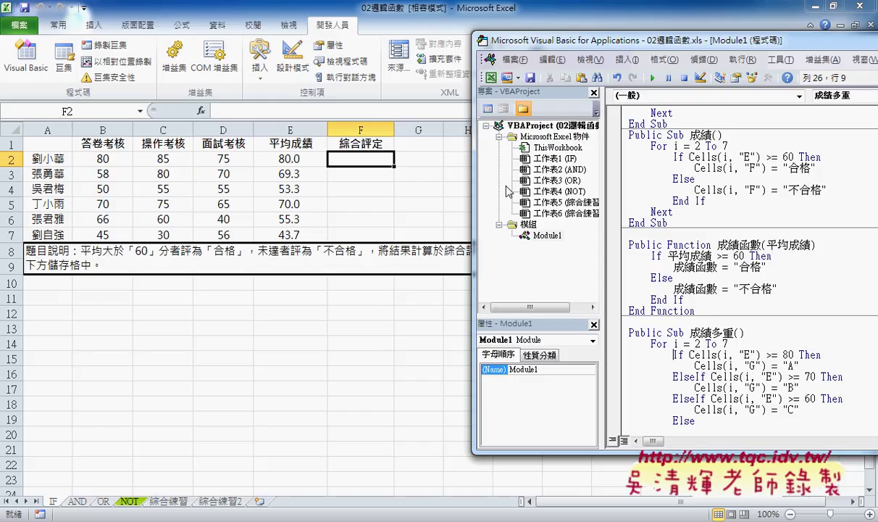
- Run 成績多重 to write letter grades into G2:G7, then delete those grades
left_click_drag(472, 184, 520, 184)
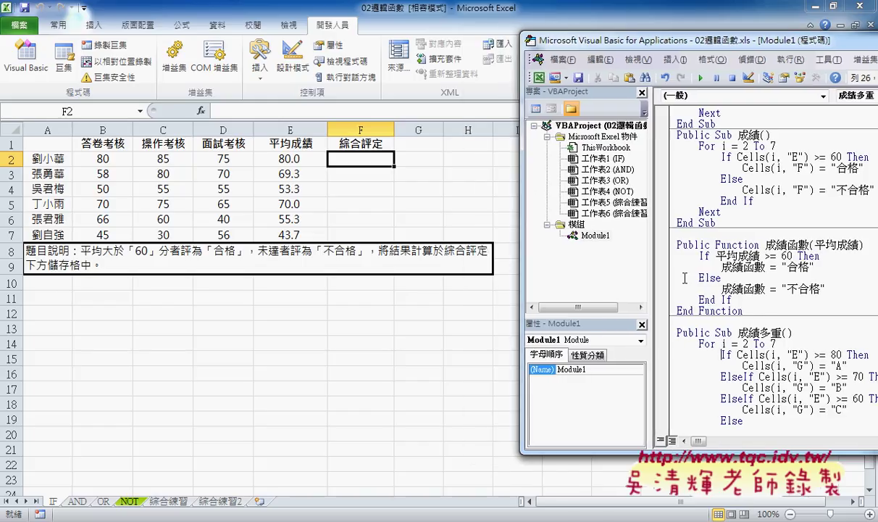
left_click(702, 78)
scroll(799, 303, "down", 4)
scroll(798, 302, "up", 1)
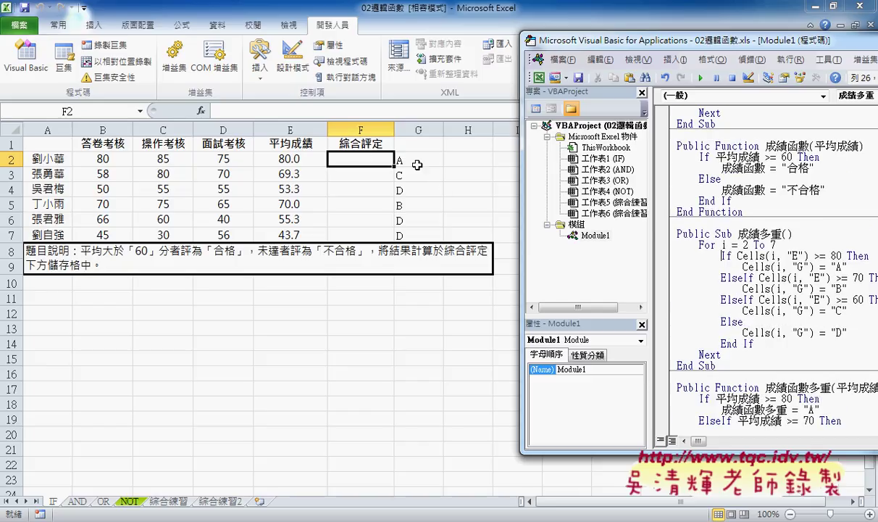
left_click_drag(417, 165, 418, 233)
key("Delete")
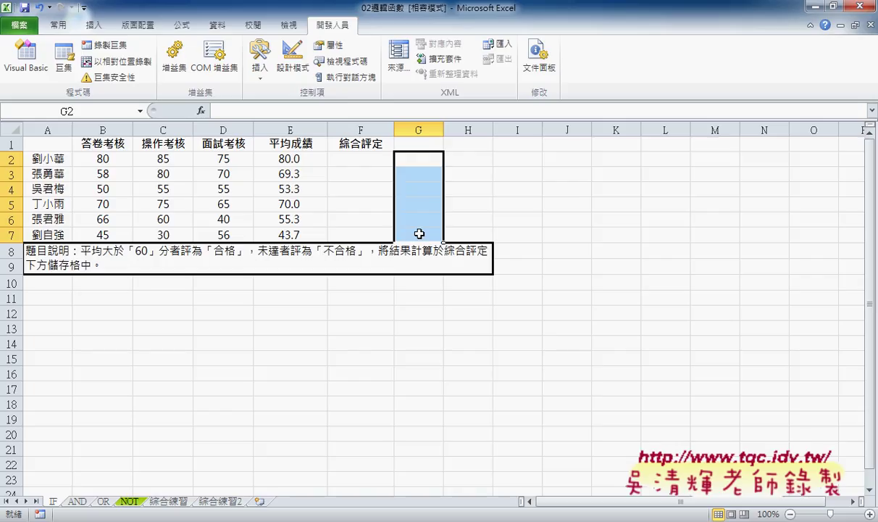
- Bring the VBA editor back to the front and select the whole 成績 macro
mouse_move(232, 516)
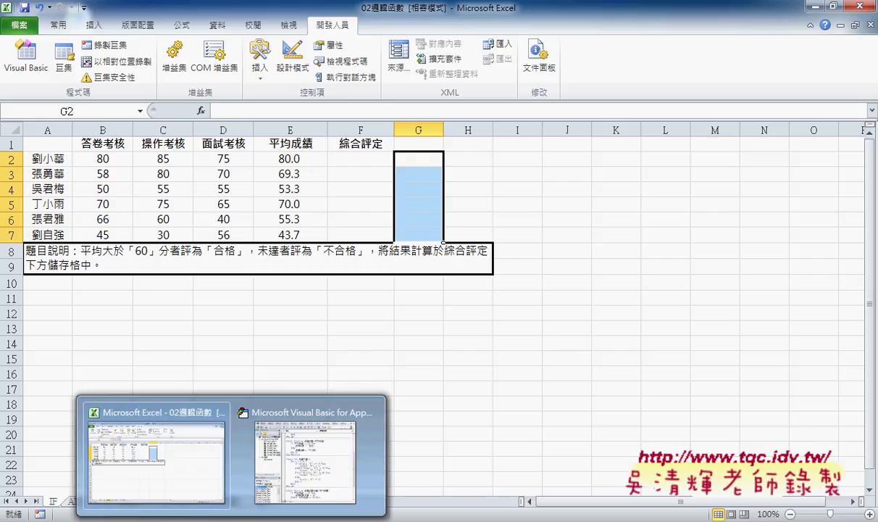
left_click(270, 483)
scroll(766, 167, "up", 2)
scroll(767, 167, "up", 3)
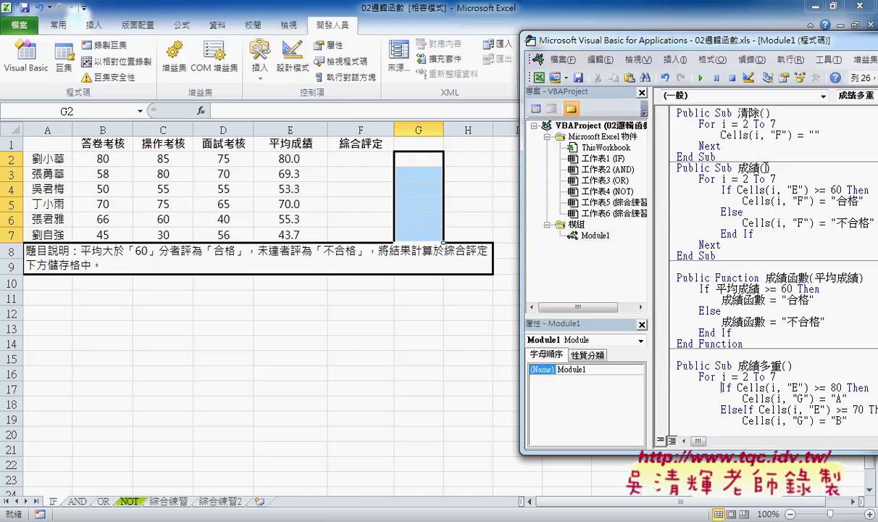
left_click(717, 171)
left_click(772, 222)
left_click(734, 247)
left_click_drag(733, 252, 671, 173)
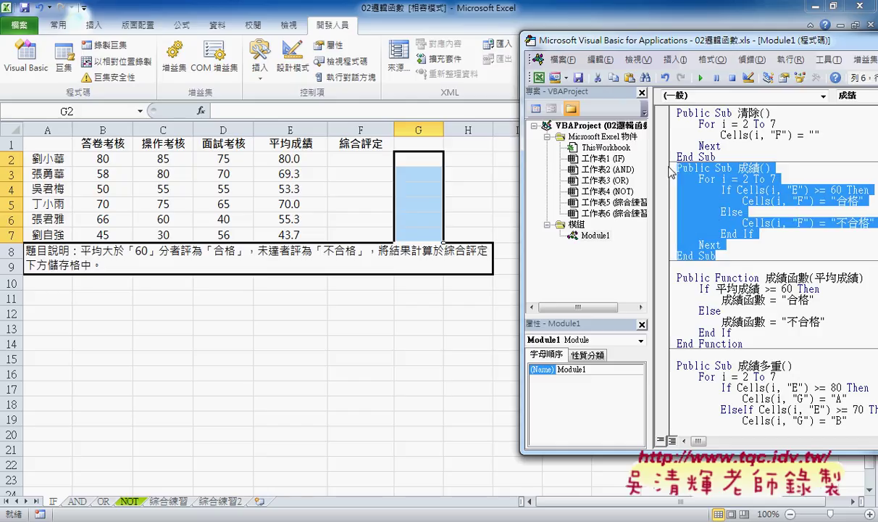
- Narrow the project panes and delete the entire 成績多重 macro
scroll(753, 289, "down", 2)
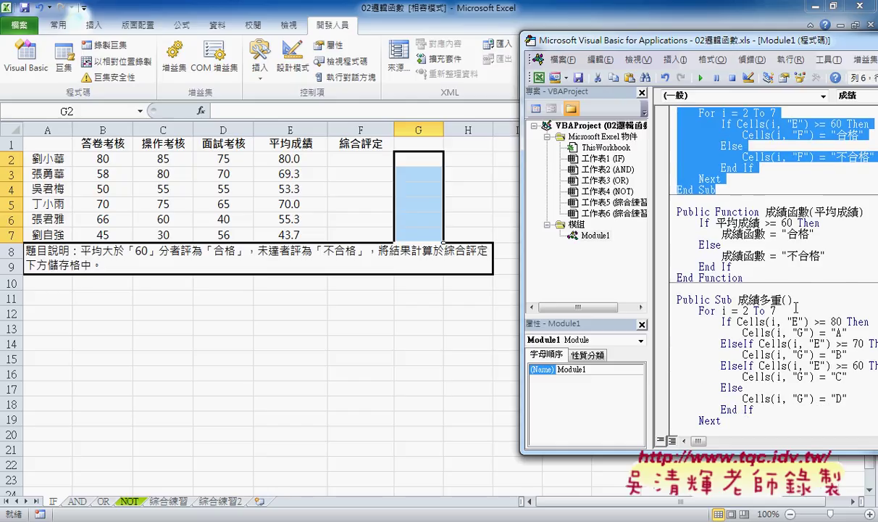
left_click_drag(651, 215, 563, 215)
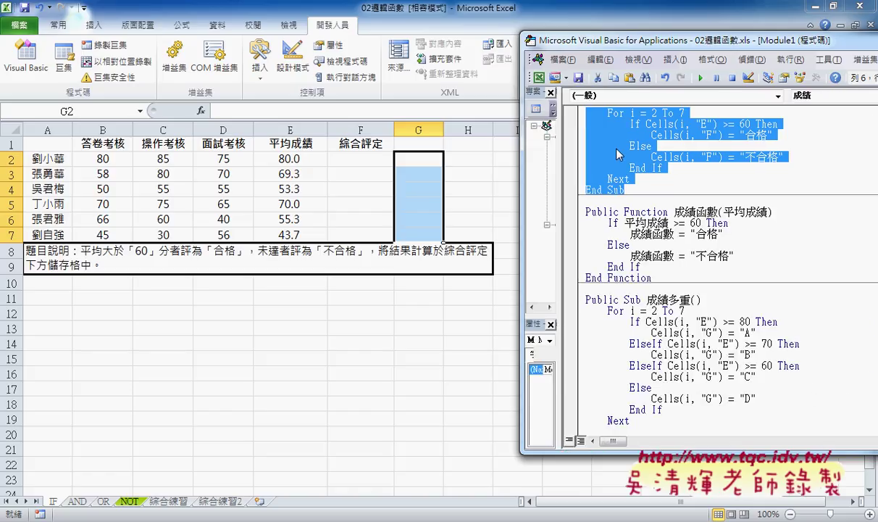
mouse_move(586, 299)
left_mouse_down()
mouse_move(605, 300)
mouse_move(635, 371)
left_mouse_up()
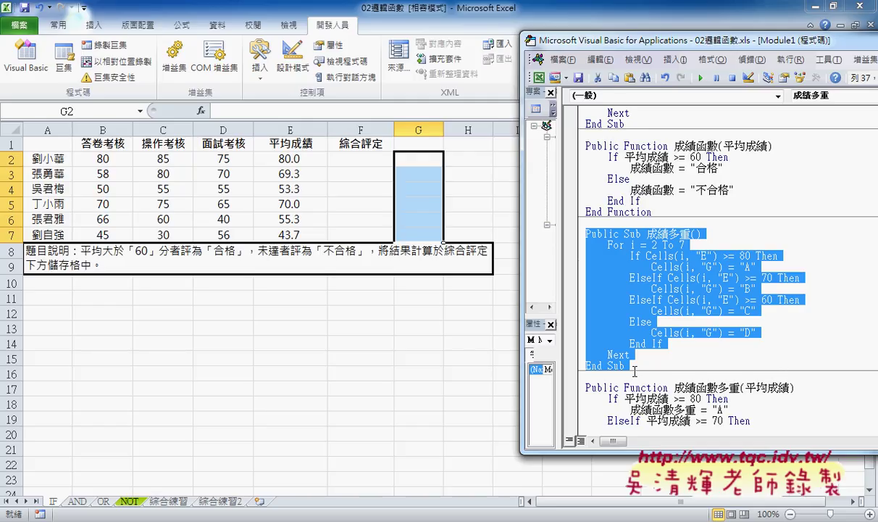
key("Delete")
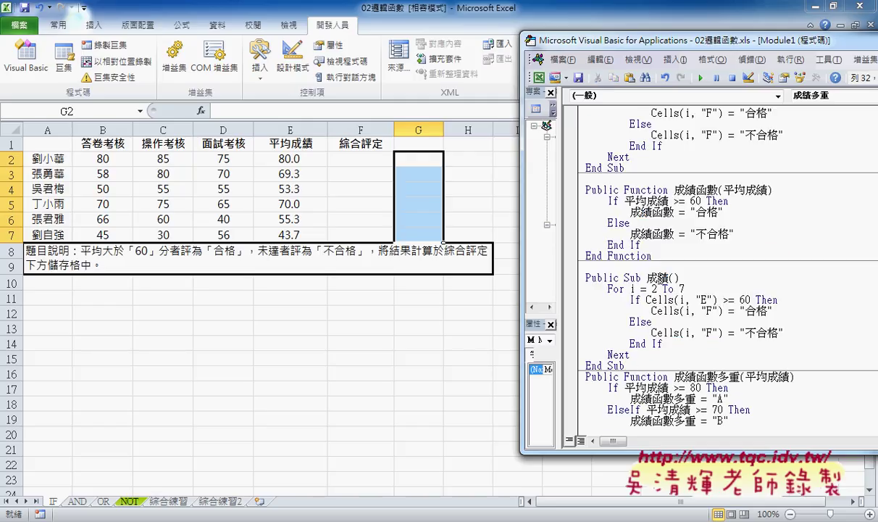
- Rename the duplicated 成績 sub to 成績多重
left_click(633, 265)
type("多")
type("ㄔㄨㄥ")
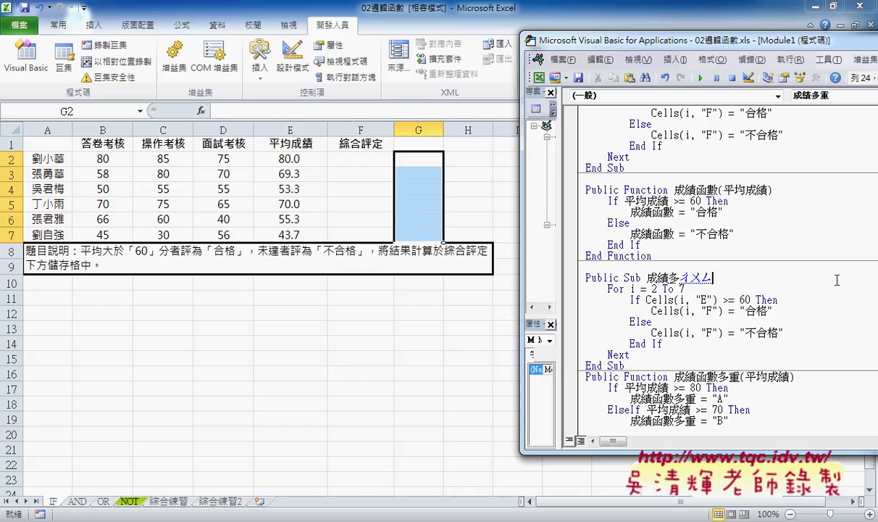
type("ˊ")
key("Return")
left_click(707, 297)
left_click(584, 340)
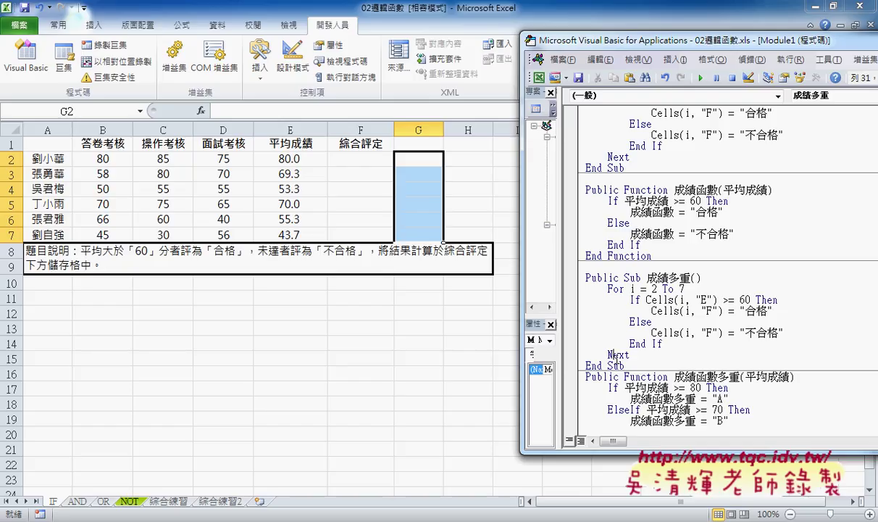
left_click(643, 303)
- Raise the threshold from 60 to 80, replace 合格/不合格 with "A"/"D", and add a blank line
left_click_drag(739, 299, 744, 299)
type("8")
key("Down")
key("shift+Right")
left_click_drag(755, 310, 770, 311)
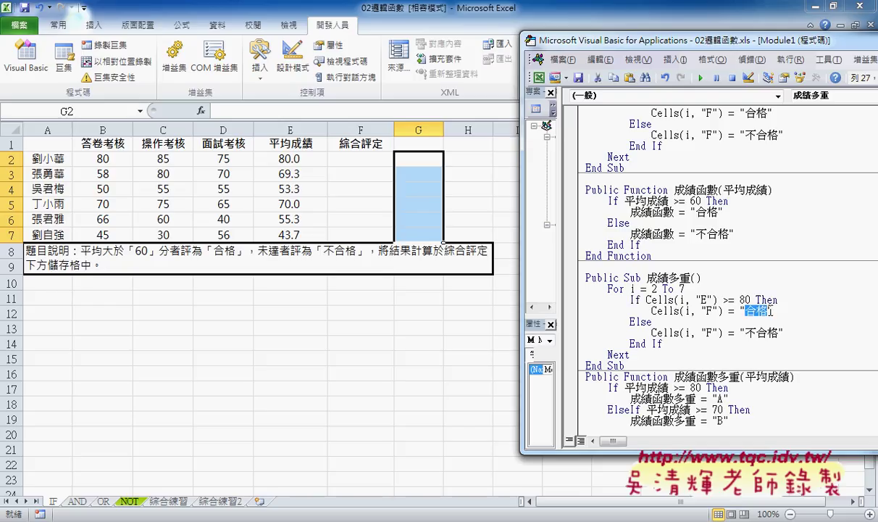
type("A")
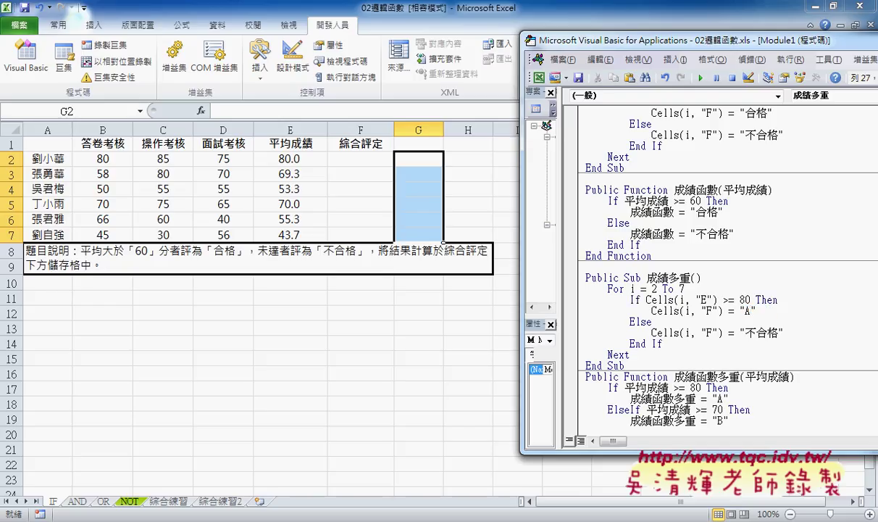
left_click(761, 335)
left_click_drag(744, 332, 777, 334)
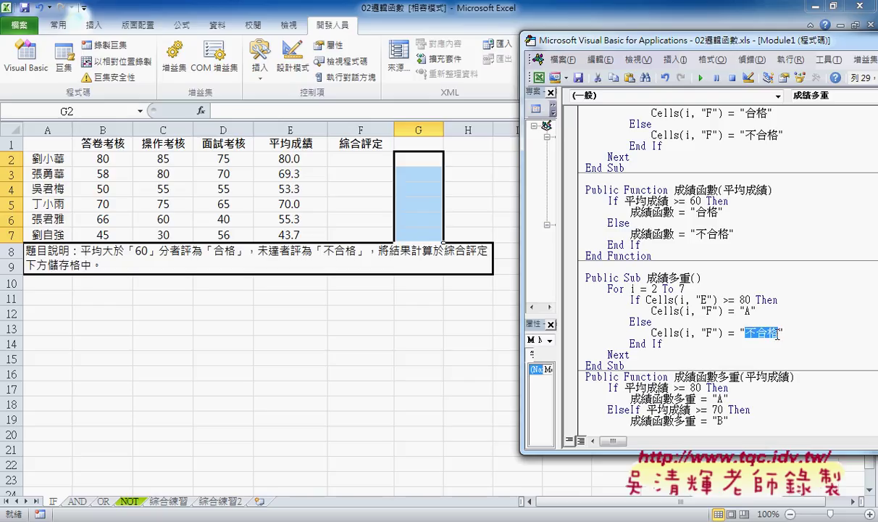
type("D")
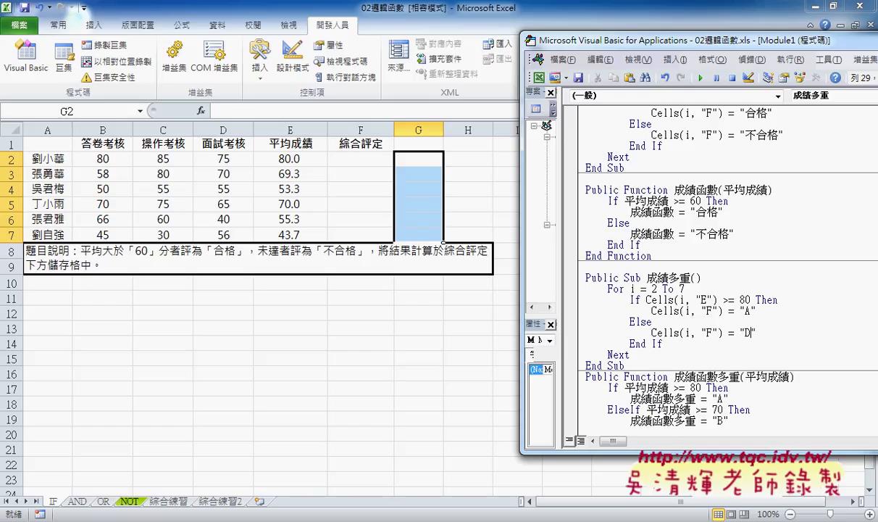
left_click(772, 313)
key("Return")
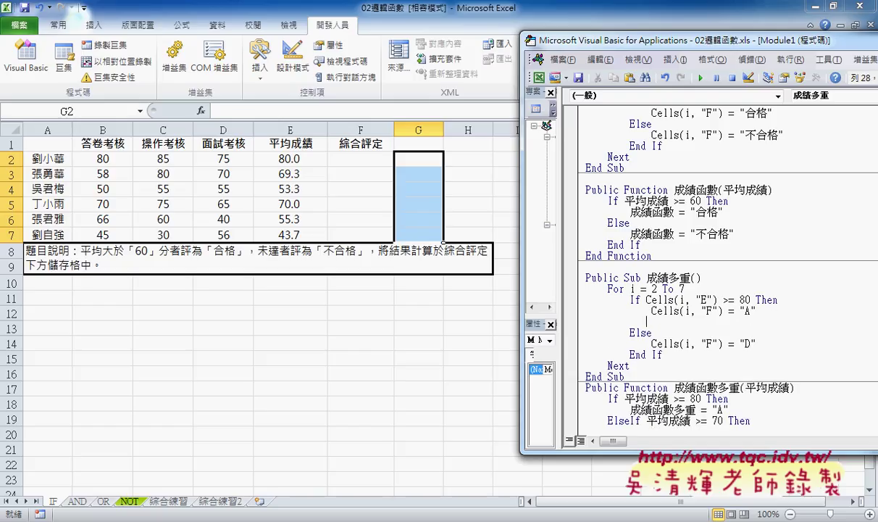
- Paste a copy of the If/A test lines after a new 'else' on the blank line
key("BackSpace")
left_click_drag(631, 320, 552, 297)
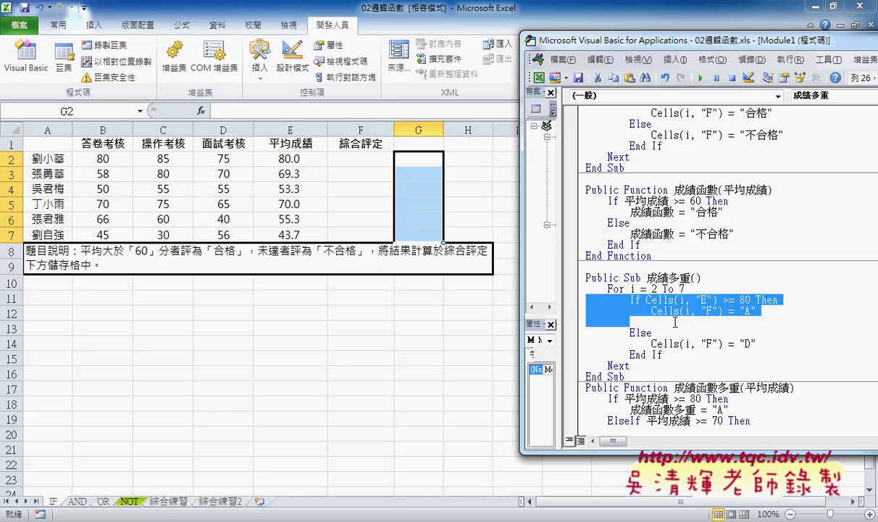
left_click(699, 323)
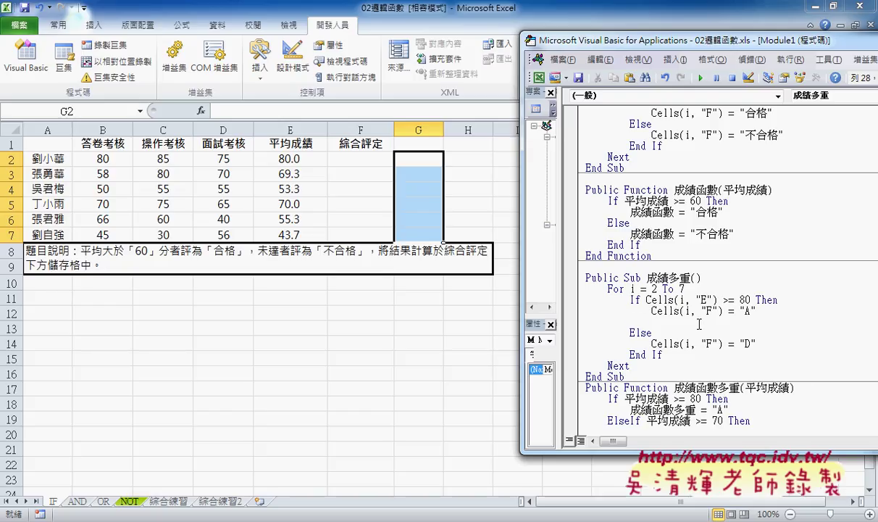
type("else")
type("If Cells(i, \"E\") >= 80 Then             Cells(i, \"F\") = \"A\"")
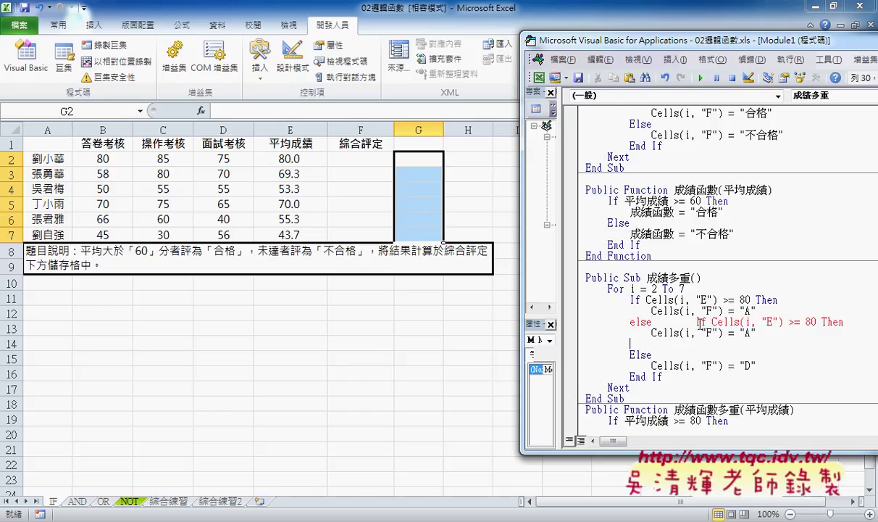
left_click_drag(652, 321, 694, 321)
key("Delete")
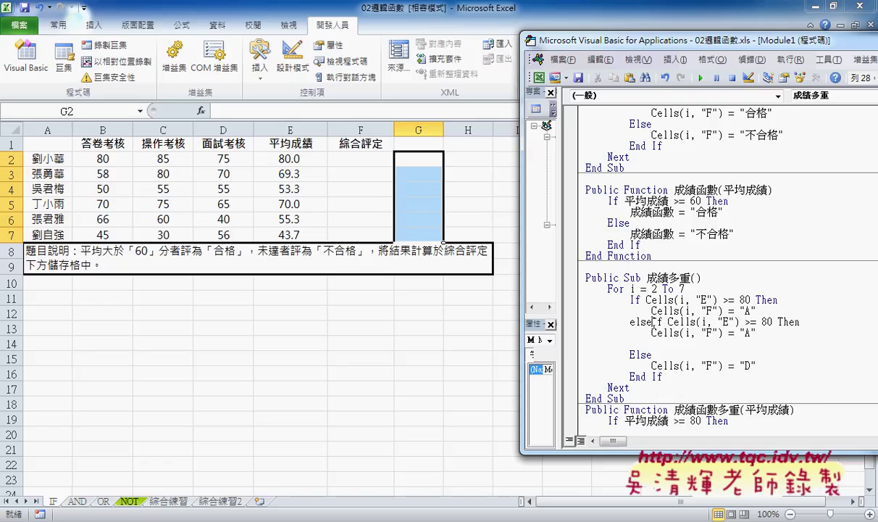
- Turn the pasted branch into ElseIf average >= 70 assigning "B"
left_click_drag(653, 321, 631, 322)
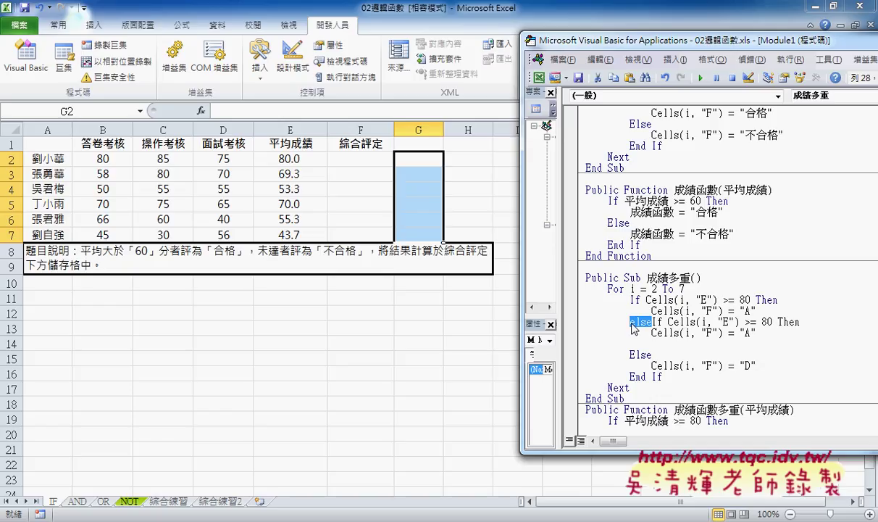
type("Else")
left_click(763, 321)
type("7")
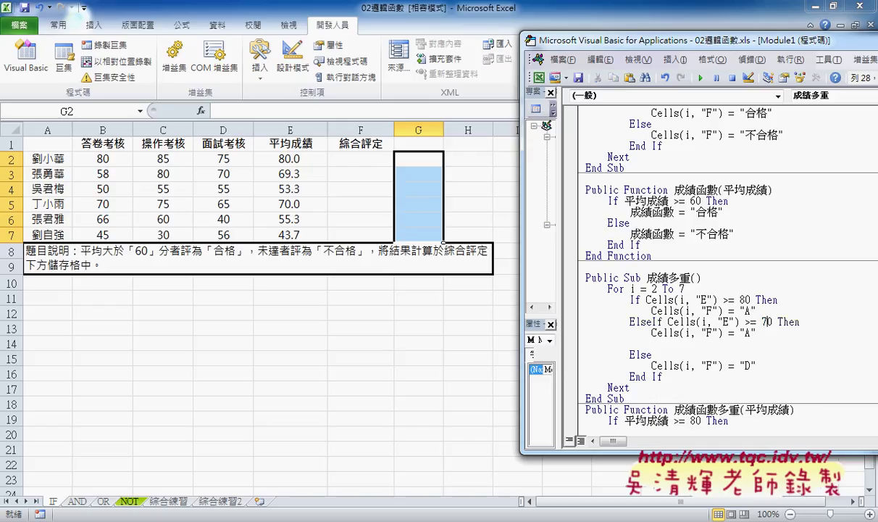
left_click(746, 332)
double_click(747, 332)
type("B")
- Duplicate the B branch below it as ElseIf average >= 60 assigning "C"
left_click_drag(757, 332, 579, 321)
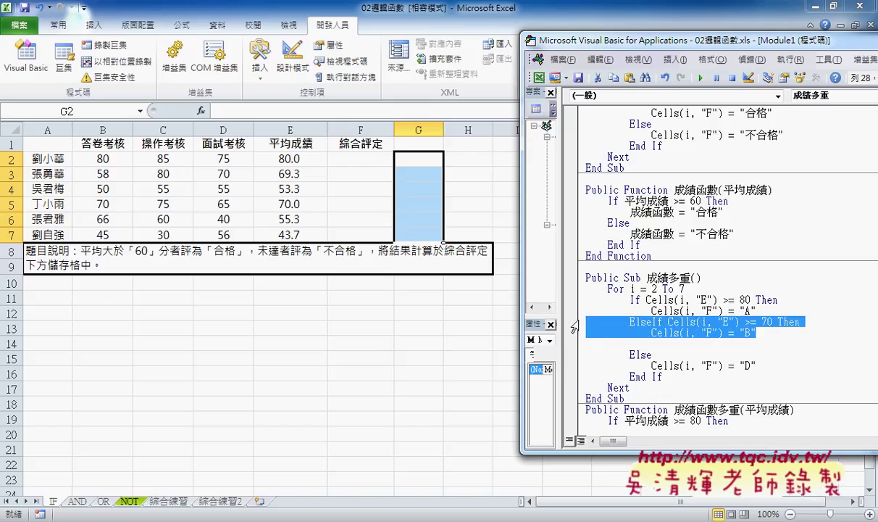
left_click(589, 345)
type("ElseIf Cells(i, \"E\") >= 70 Then             Cells(i, \"F\") = \"B\"")
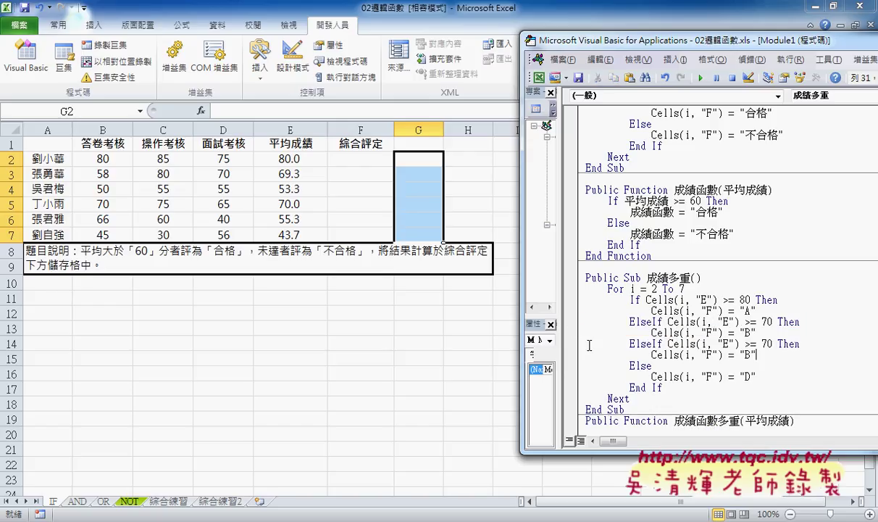
left_click(762, 344)
left_click_drag(762, 343, 751, 354)
type("6")
type("C")
- Review the B and C ElseIf branches, then run 成績多重 to grade F2:F7 as A, C, D, B, D, D
left_click(695, 132)
scroll(695, 132, "up", 1)
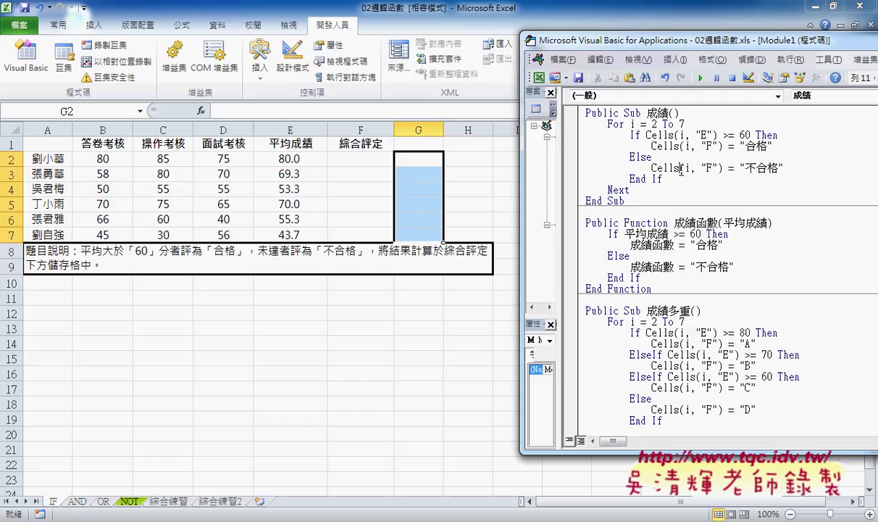
left_click(573, 356)
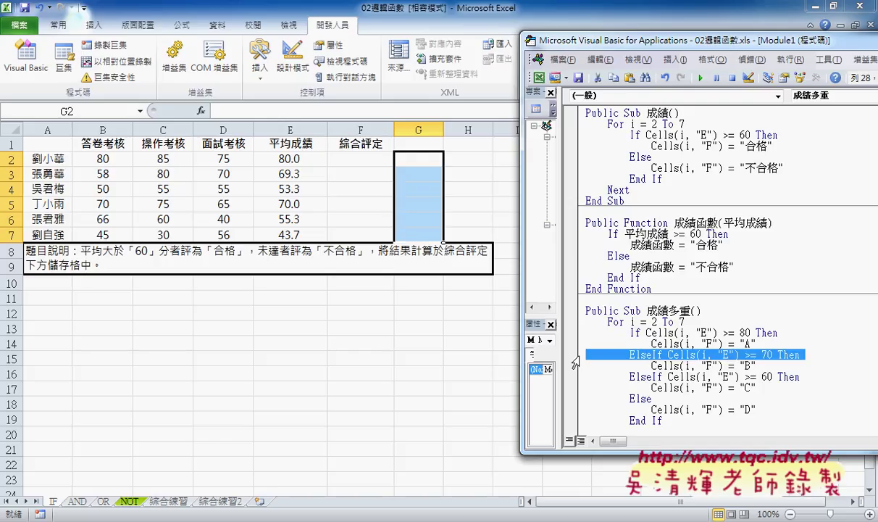
left_click_drag(574, 363, 576, 392)
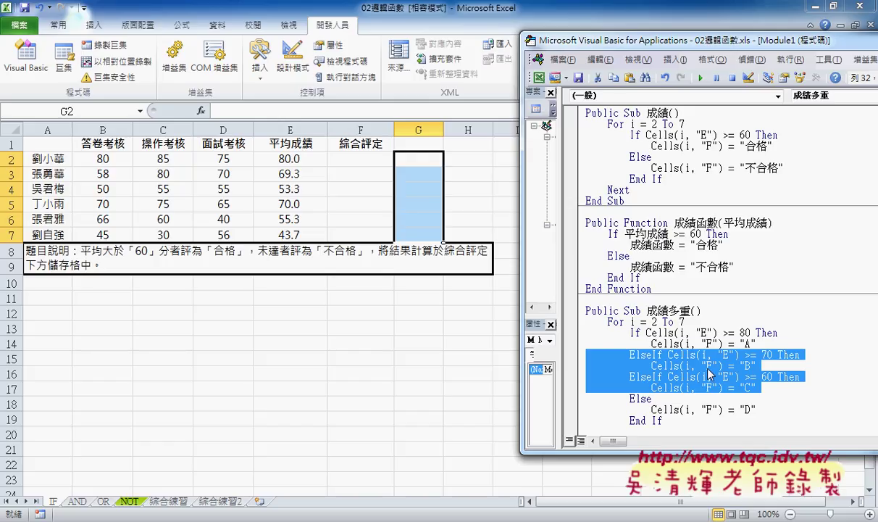
left_click(708, 360)
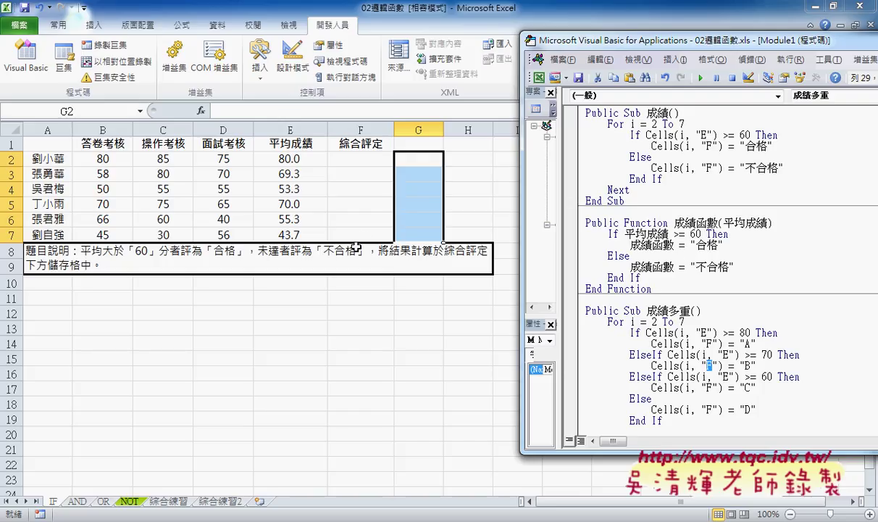
left_click(700, 77)
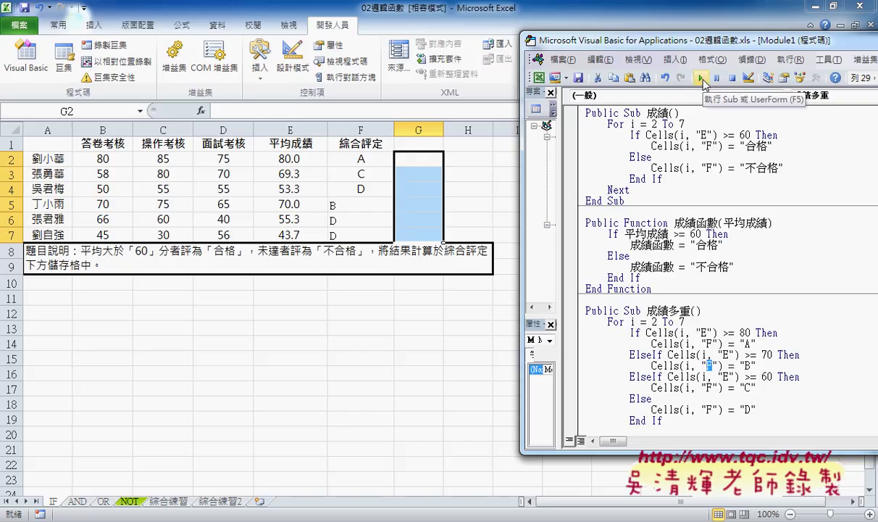
- Center the grades in F2:F7, then delete them to empty the 綜合評定 column
left_click_drag(348, 159, 364, 221)
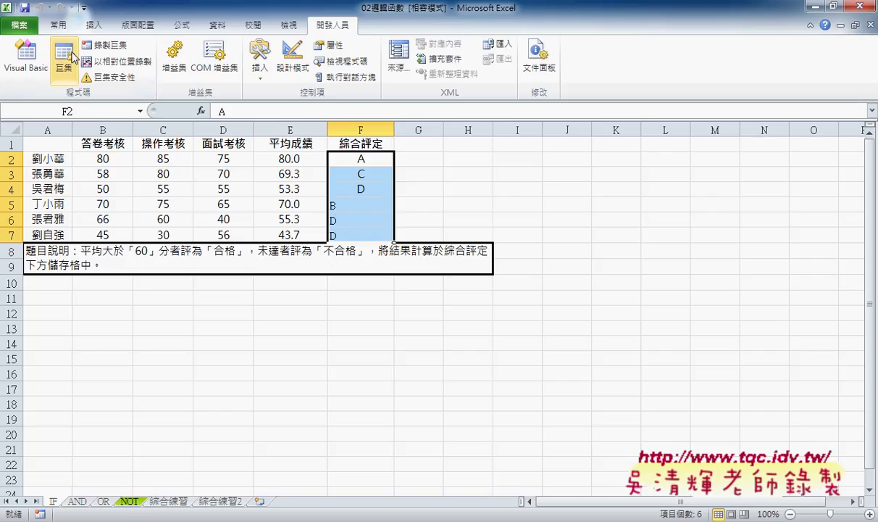
left_click(58, 24)
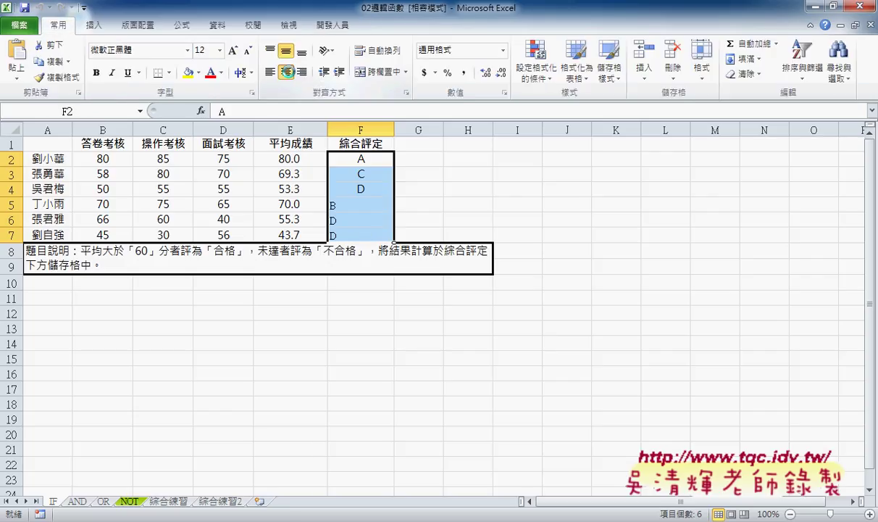
left_click(286, 72)
left_click(287, 72)
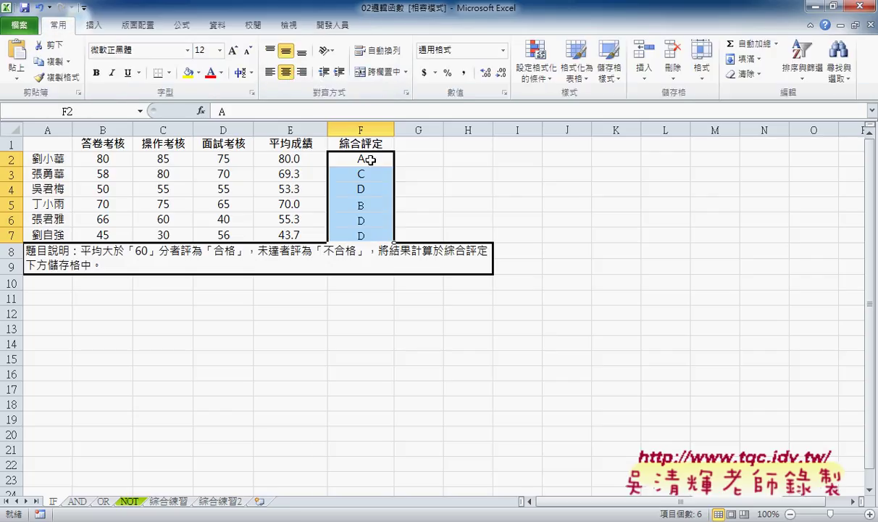
left_click_drag(370, 160, 372, 230)
key("Delete")
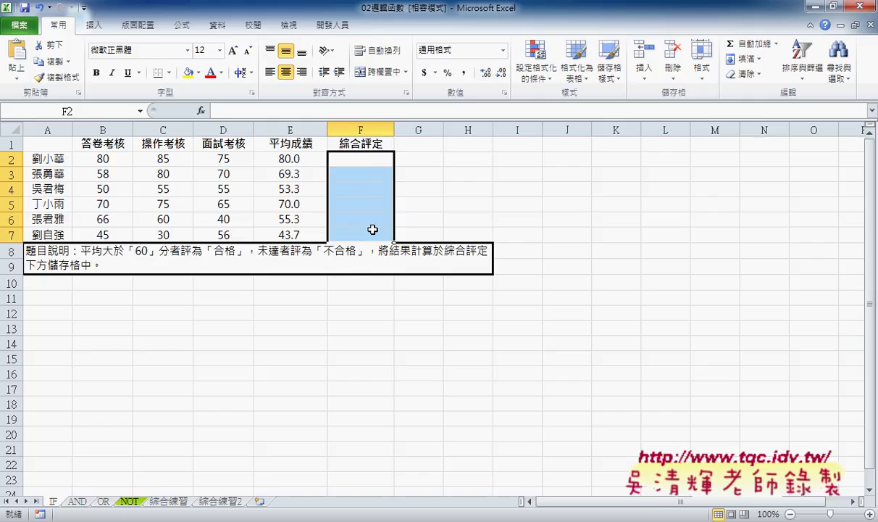
- Step through 成績多重 with F8 until grade "A" is written into F2
mouse_move(333, 505)
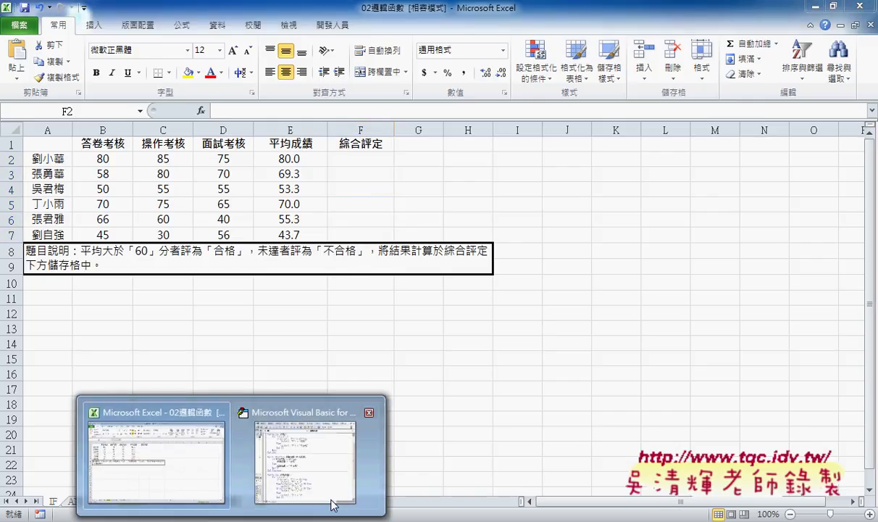
left_click(304, 464)
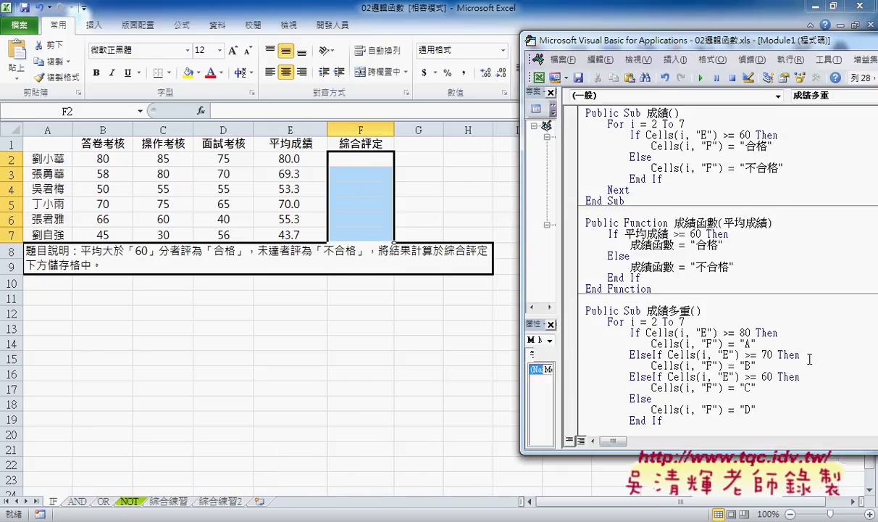
key("F8")
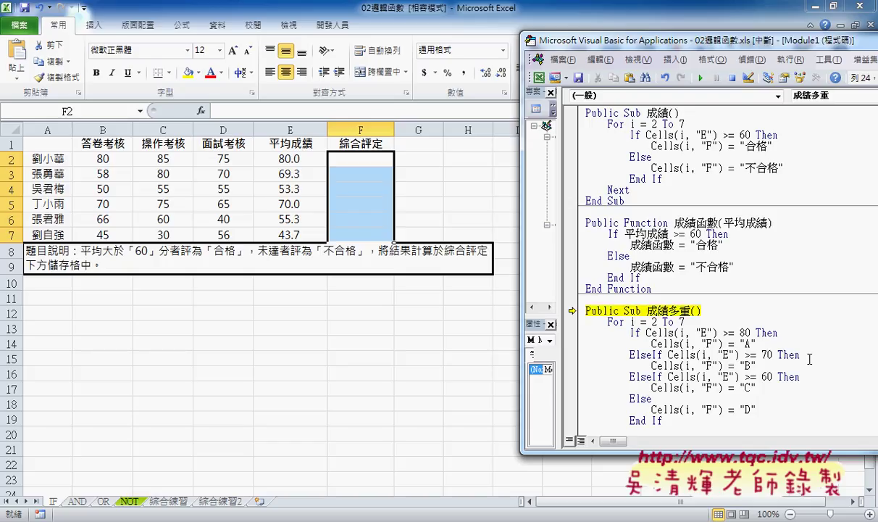
left_click(701, 362)
key("F8")
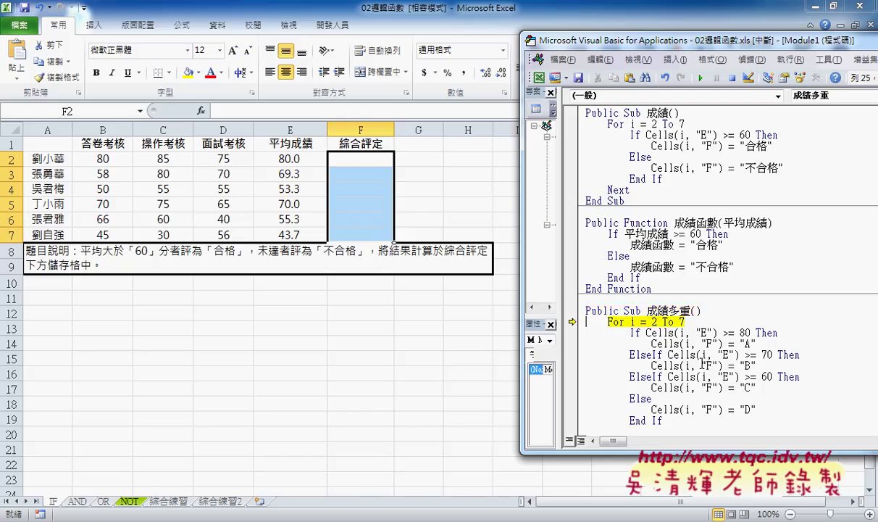
key("F8")
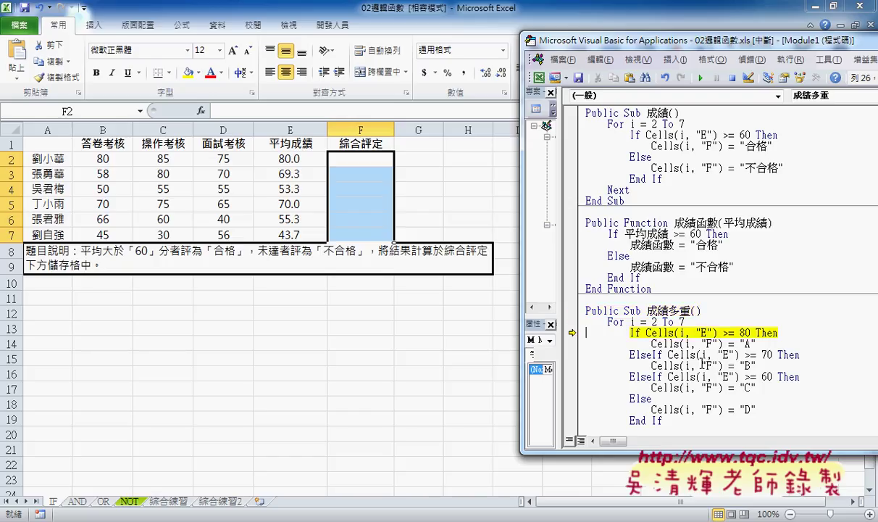
key("F8")
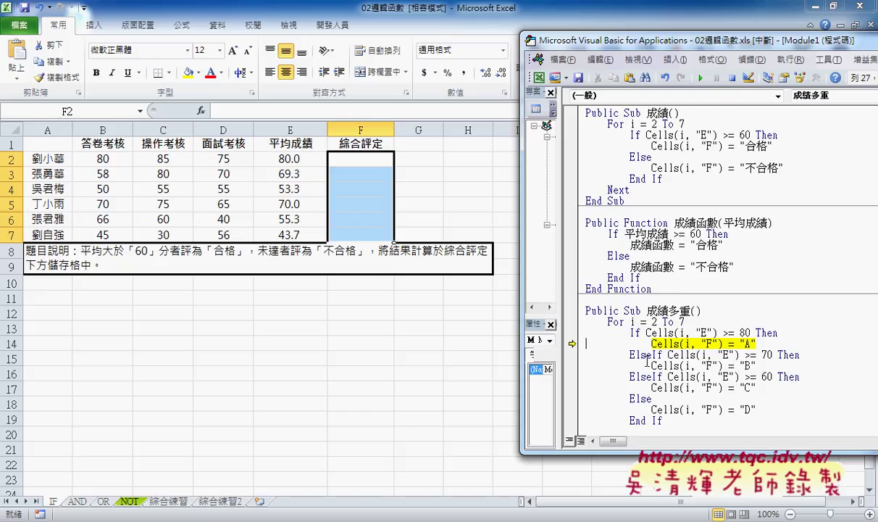
key("F8")
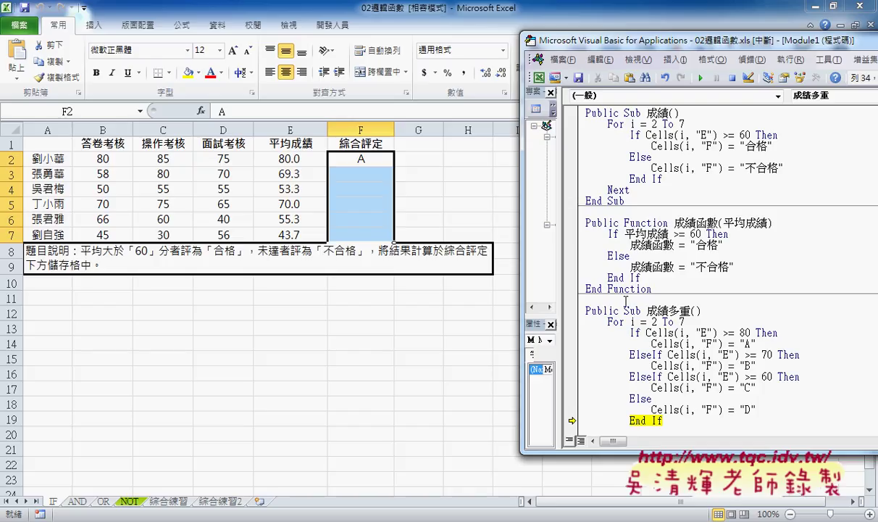
mouse_move(634, 322)
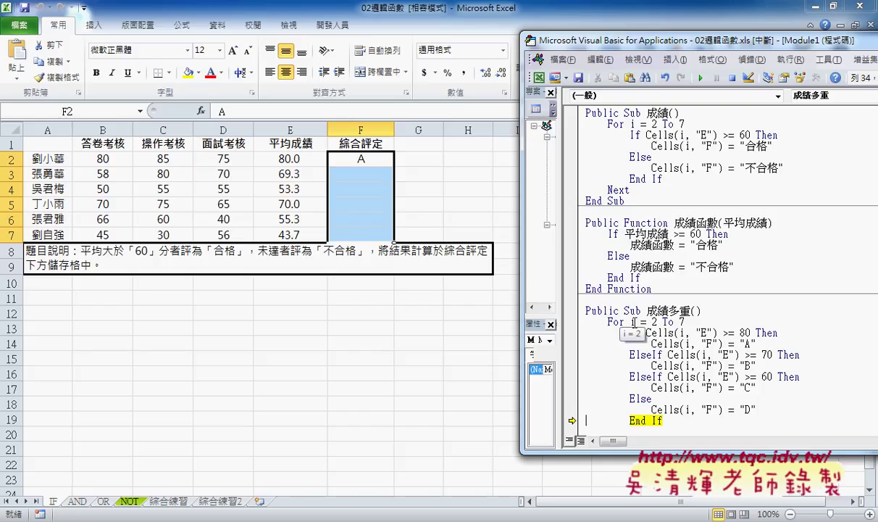
key("F8")
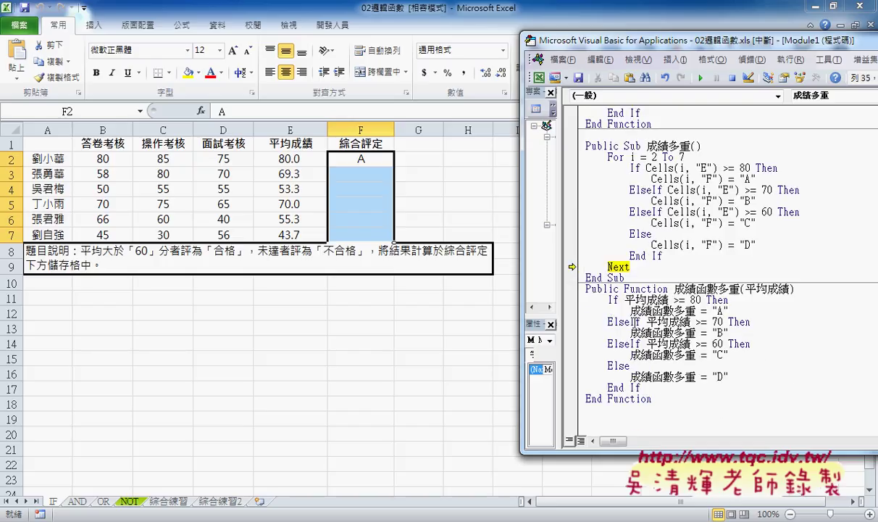
- Keep stepping with F8 through rows 3–7, filling F3:F7 with C, D, B, D, D
key("F8")
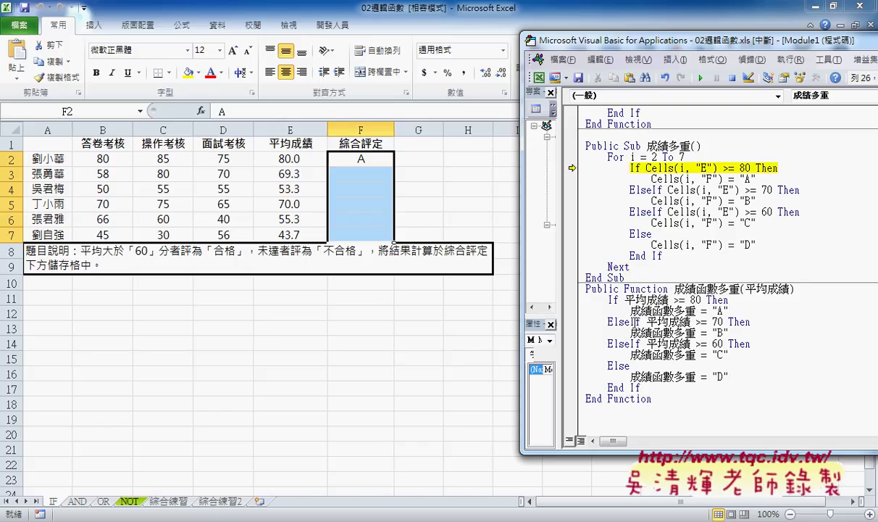
mouse_move(632, 156)
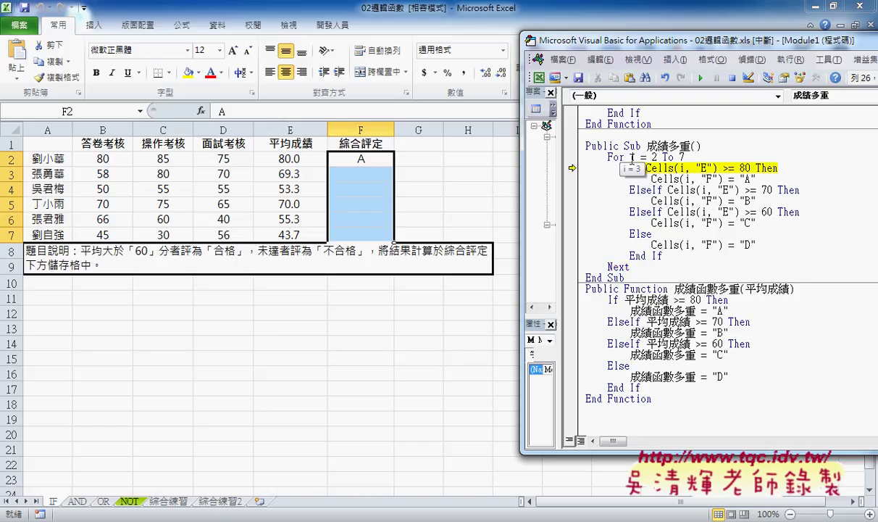
key("F8")
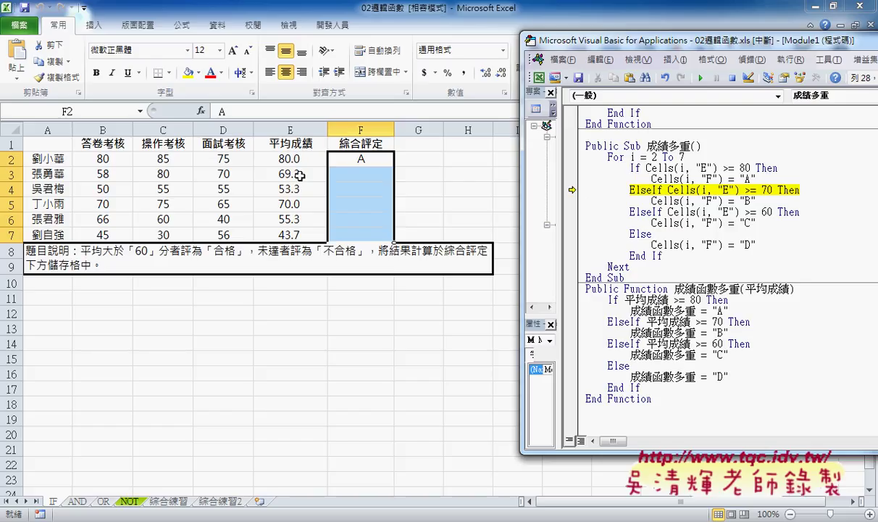
mouse_move(666, 182)
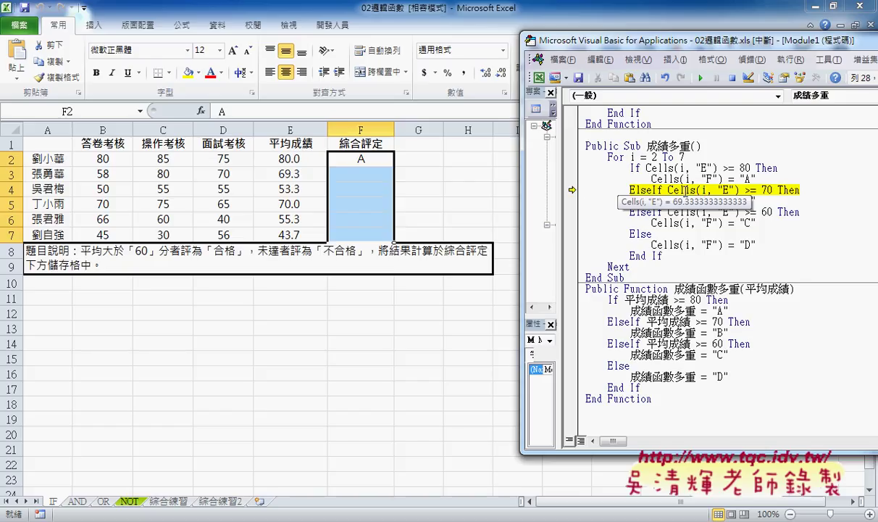
key("F8")
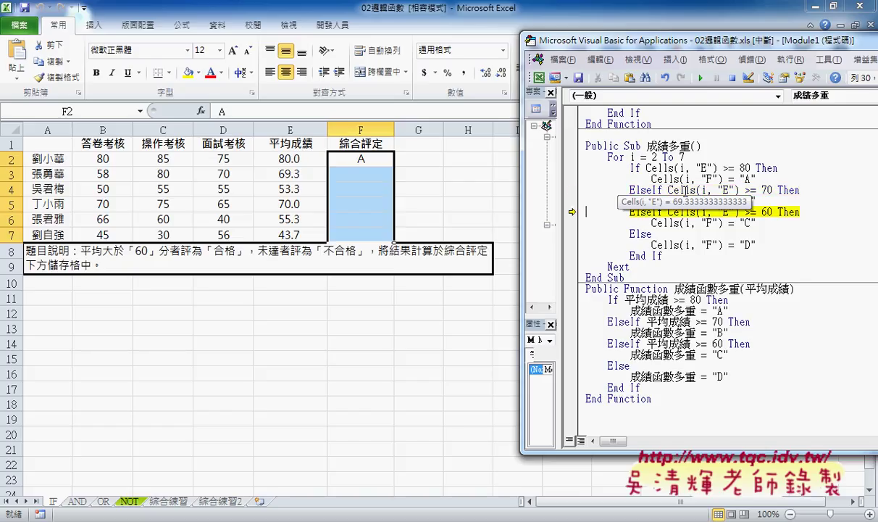
key("F8")
key("F8")
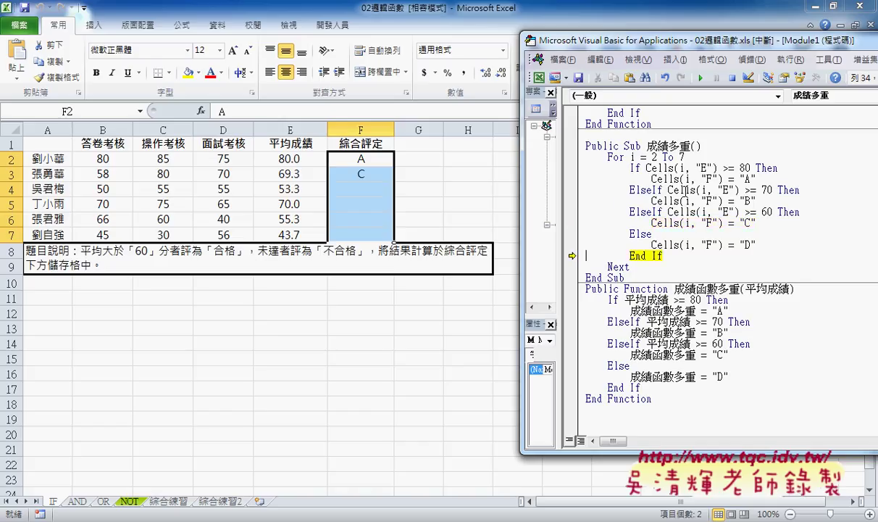
key("F8")
key("F8")
key("F8")
key("F8")
key("F8")
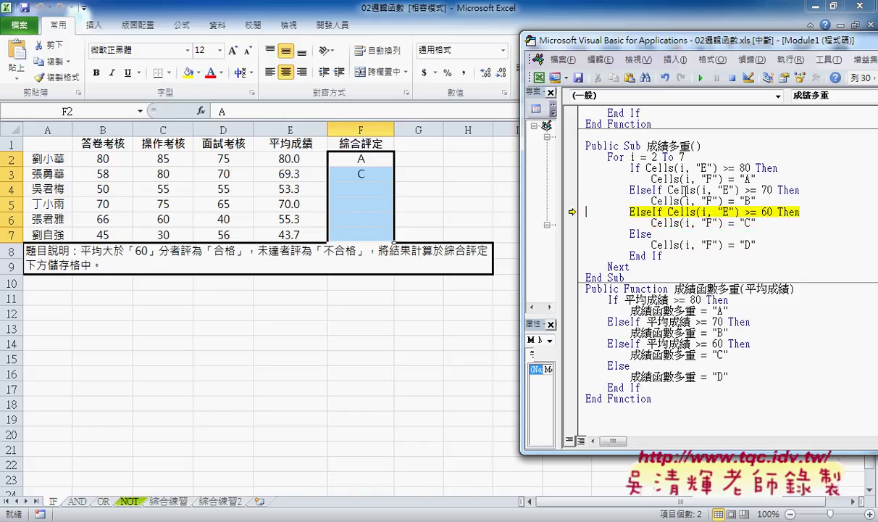
key("F8")
key("F8")
key("F8")
key("F8")
key("F8")
key("F8")
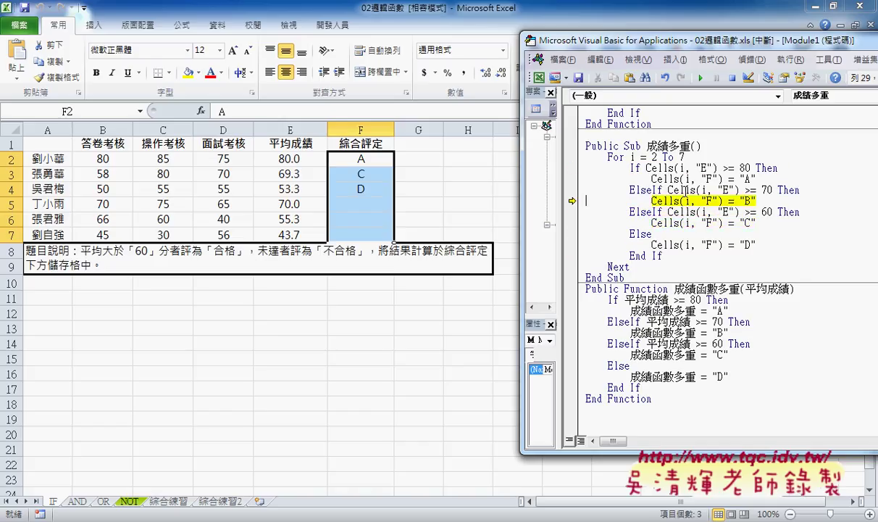
key("F8")
key("F8")
key("F8")
key("F8")
key("F8")
key("F8")
key("F8")
key("F8")
key("F8")
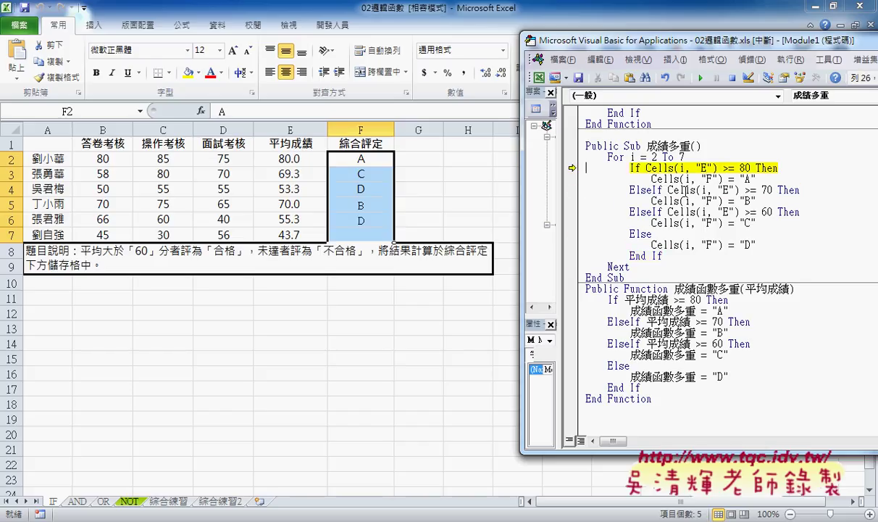
key("F8")
key("F8")
key("F8")
key("F8")
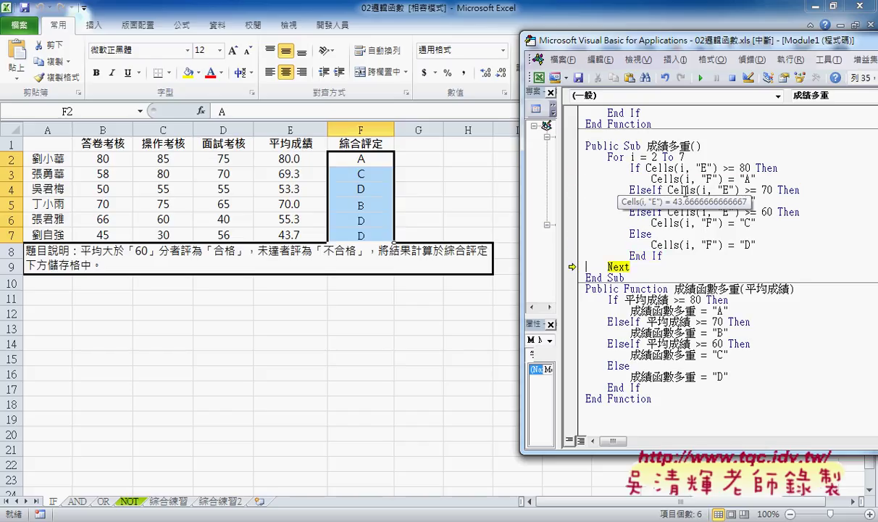
key("F8")
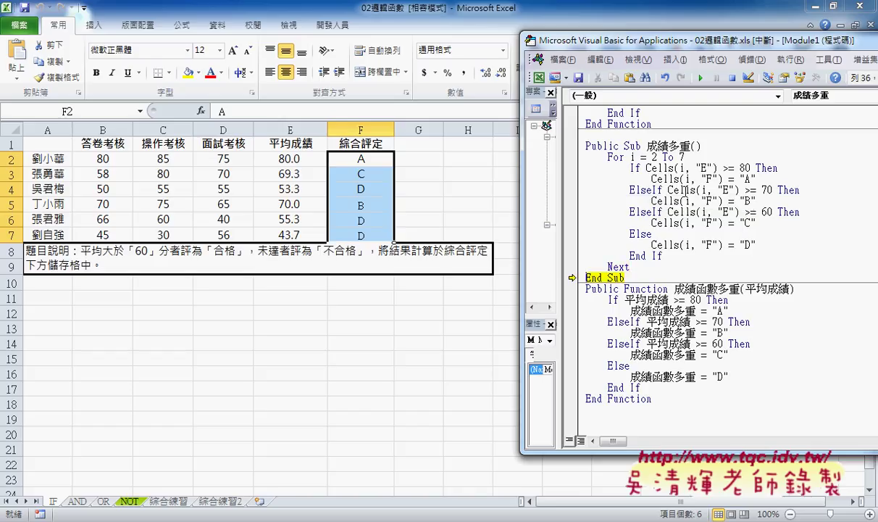
- Dismiss the 偵錯 menu and move the VBA editor window left over the grade sheet
left_click(750, 59)
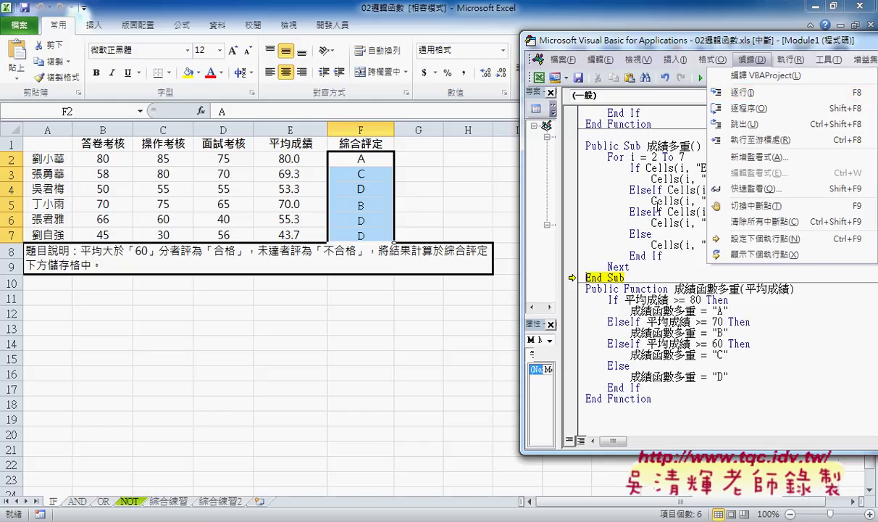
left_click(622, 200)
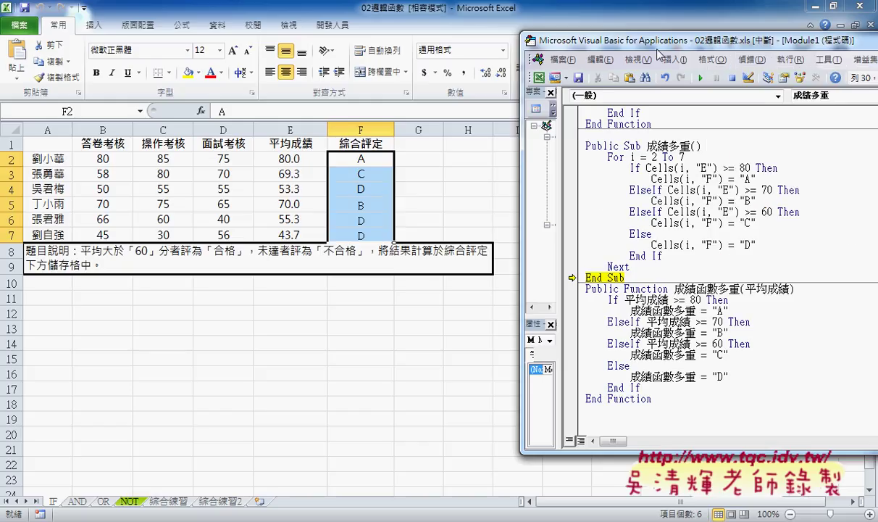
left_click_drag(624, 45, 428, 55)
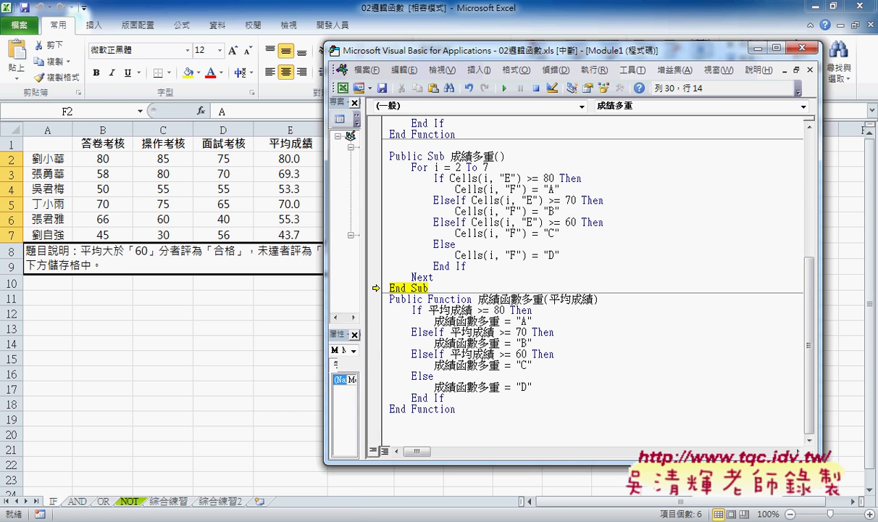
- Compare the Google Docs VBA listing with Module1, then minimize Chrome behind the editor
mouse_move(273, 521)
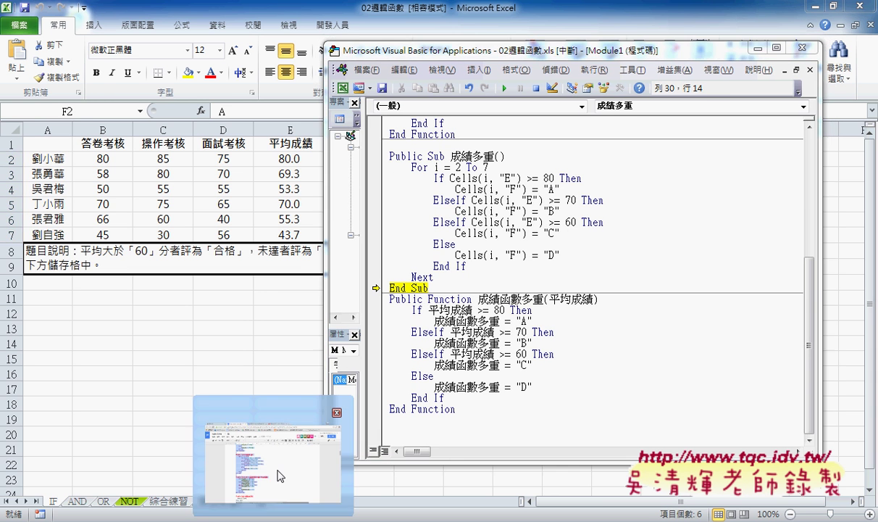
left_click(274, 467)
scroll(325, 397, "up", 1)
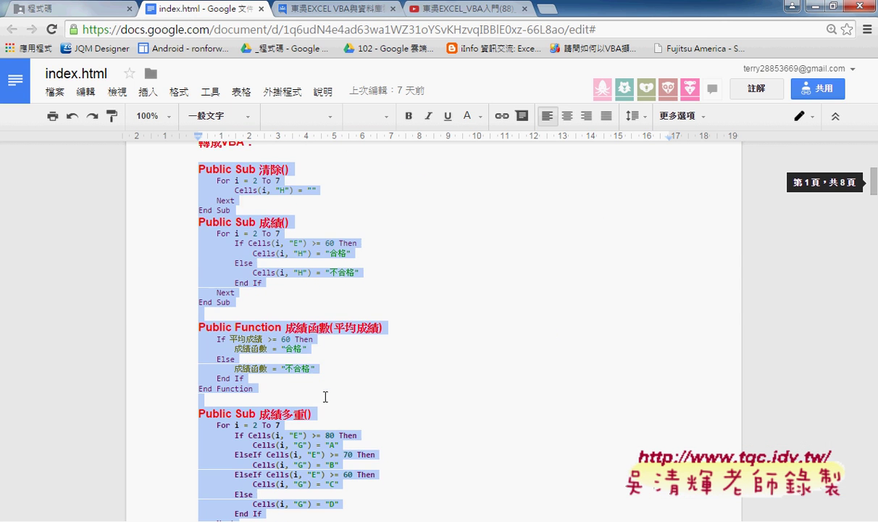
scroll(325, 397, "up", 2)
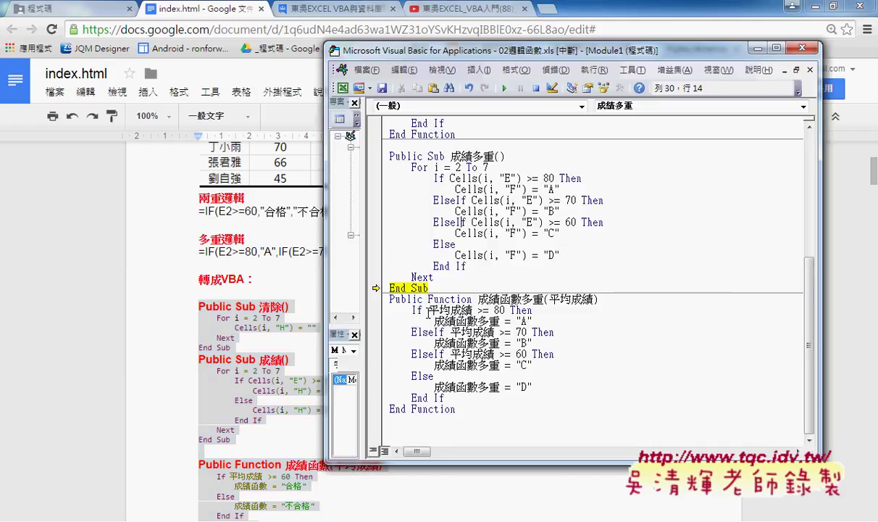
left_click(290, 434)
scroll(496, 352, "up", 4)
scroll(474, 168, "up", 3)
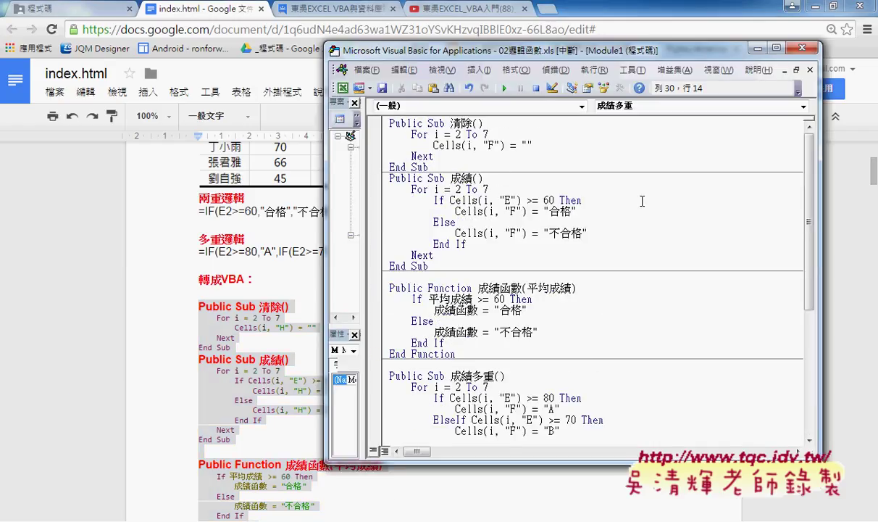
key("super+Down")
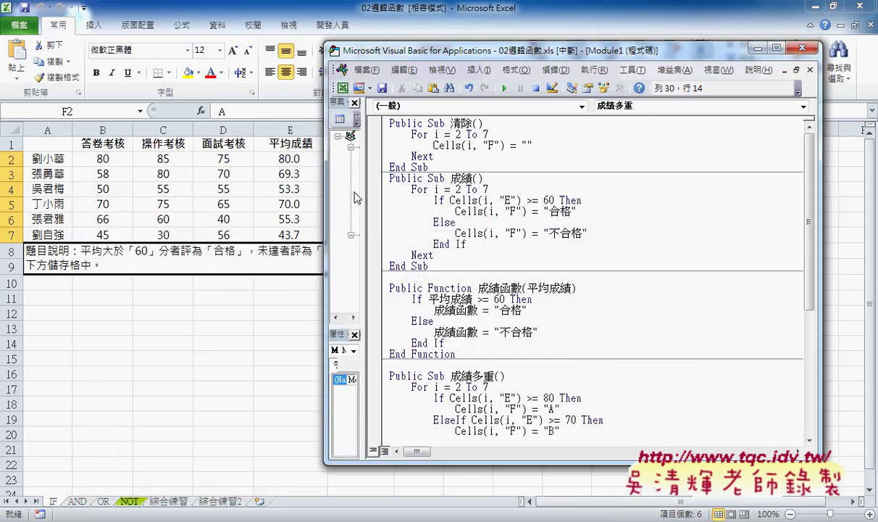
- Open Module1 and delete the For…Next loop bodies of Sub 清除 and Sub 成績
left_click_drag(355, 197, 419, 182)
left_click(391, 246)
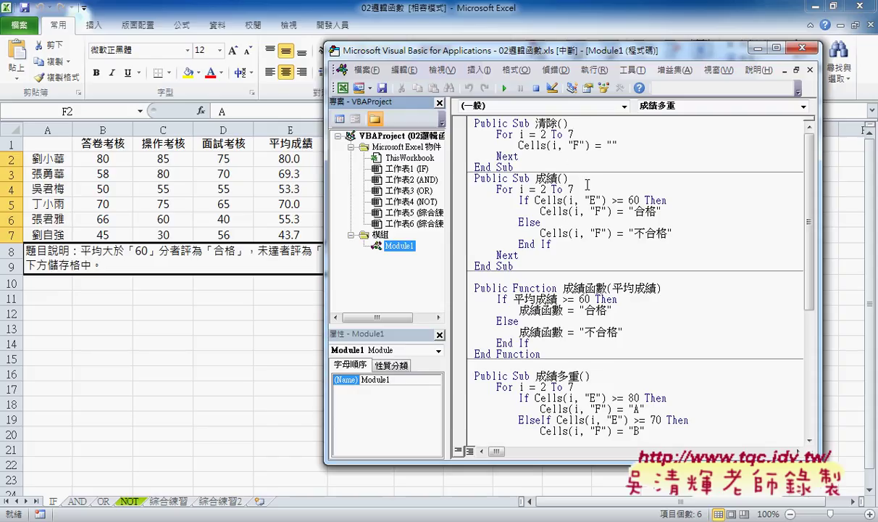
left_click_drag(475, 134, 519, 156)
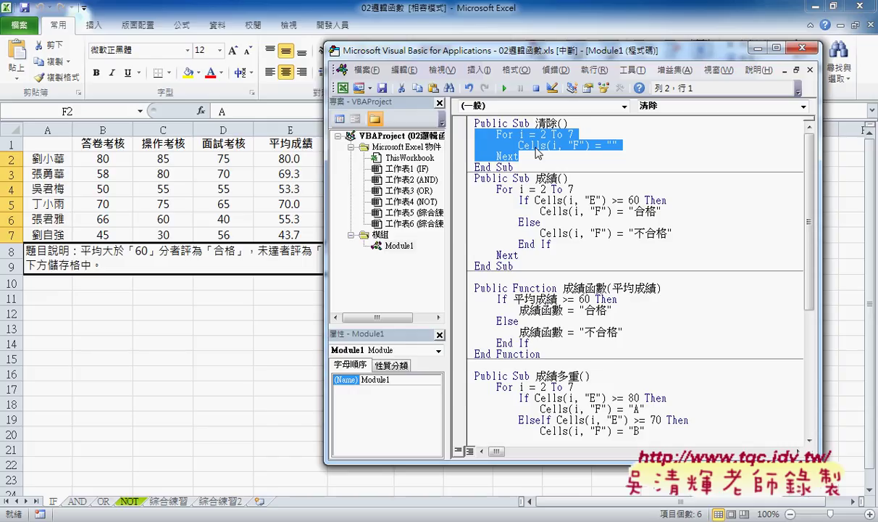
key("Delete")
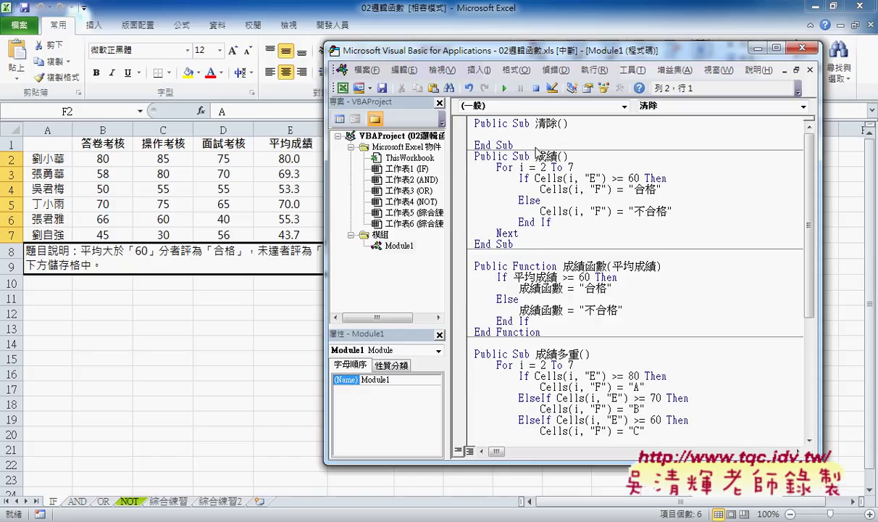
mouse_move(519, 233)
left_mouse_down()
mouse_move(475, 200)
mouse_move(462, 174)
left_mouse_up()
key("Delete")
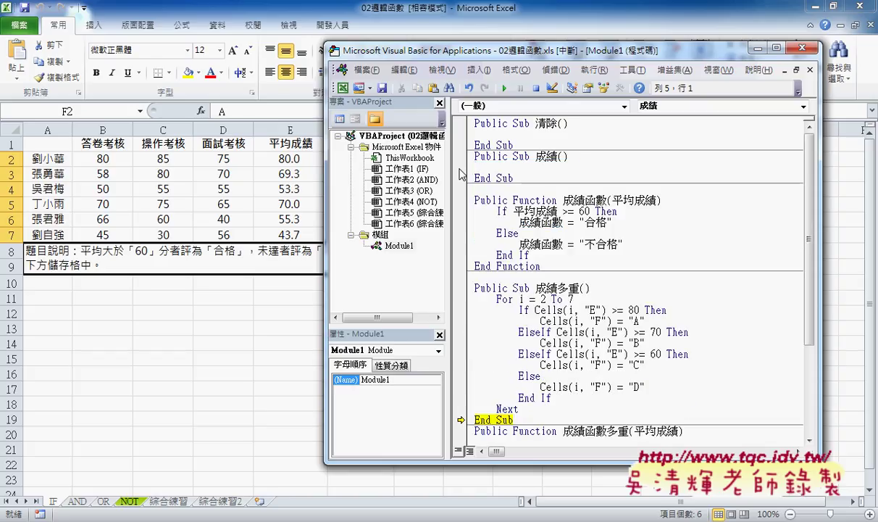